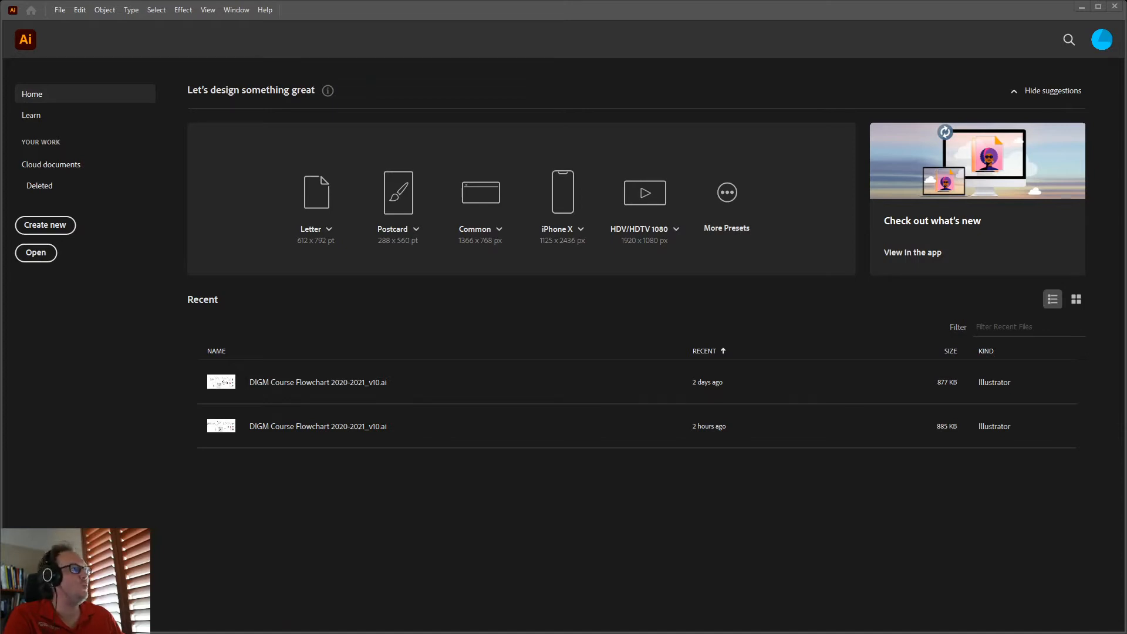
Open the File menu from Illustrator's Home screen
left_click(63, 12)
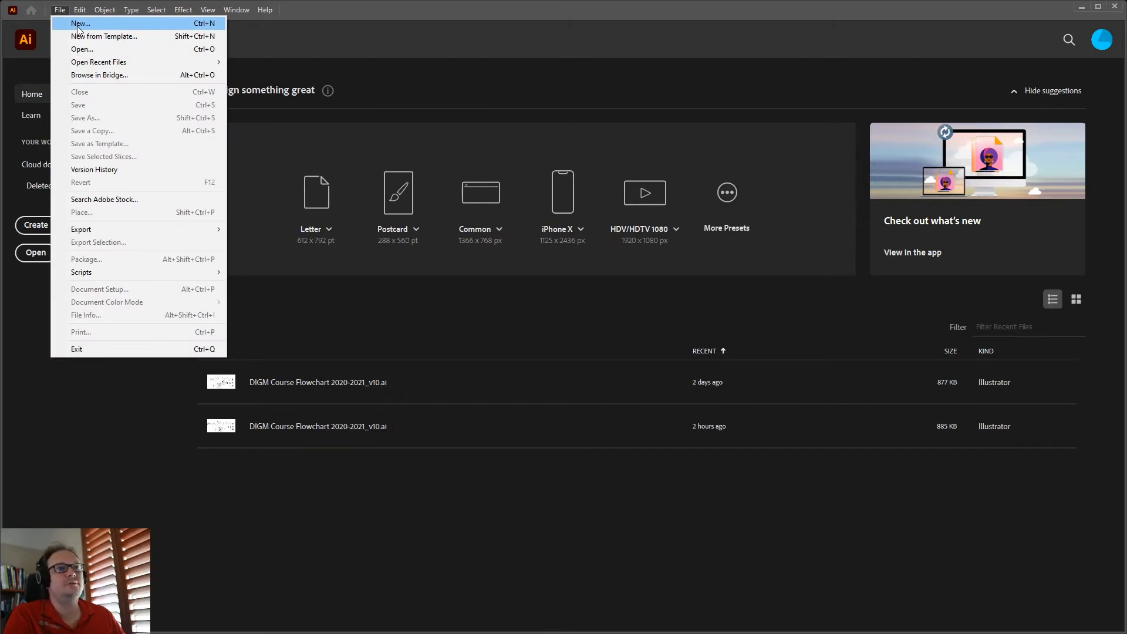
Start a new document and set its units to Inches after briefly trying Picas
left_click(78, 30)
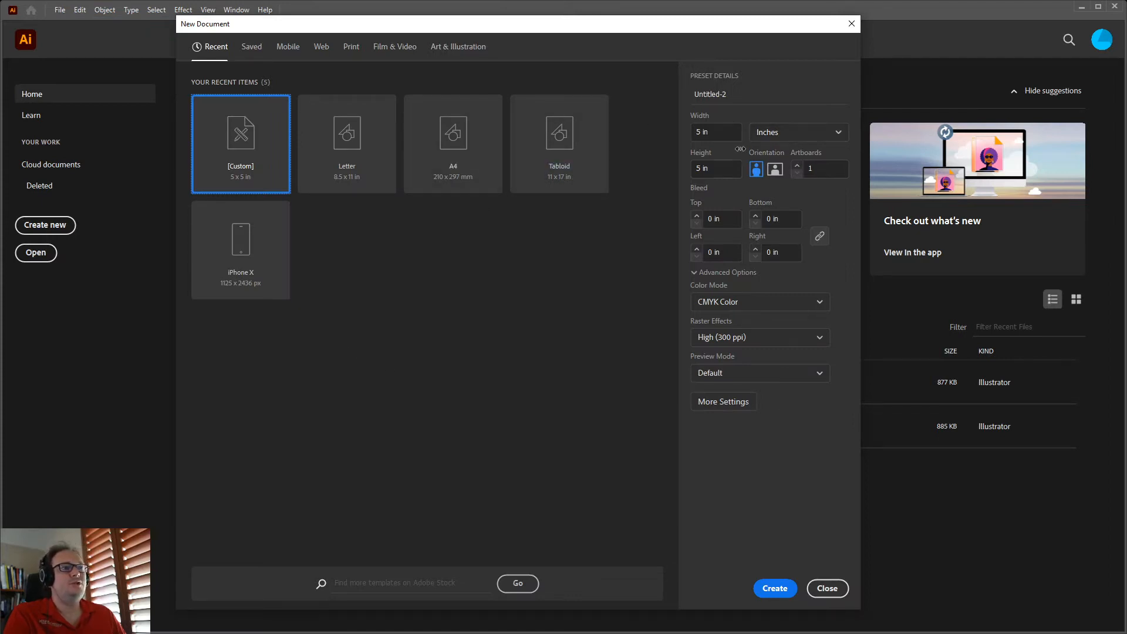
left_click(820, 136)
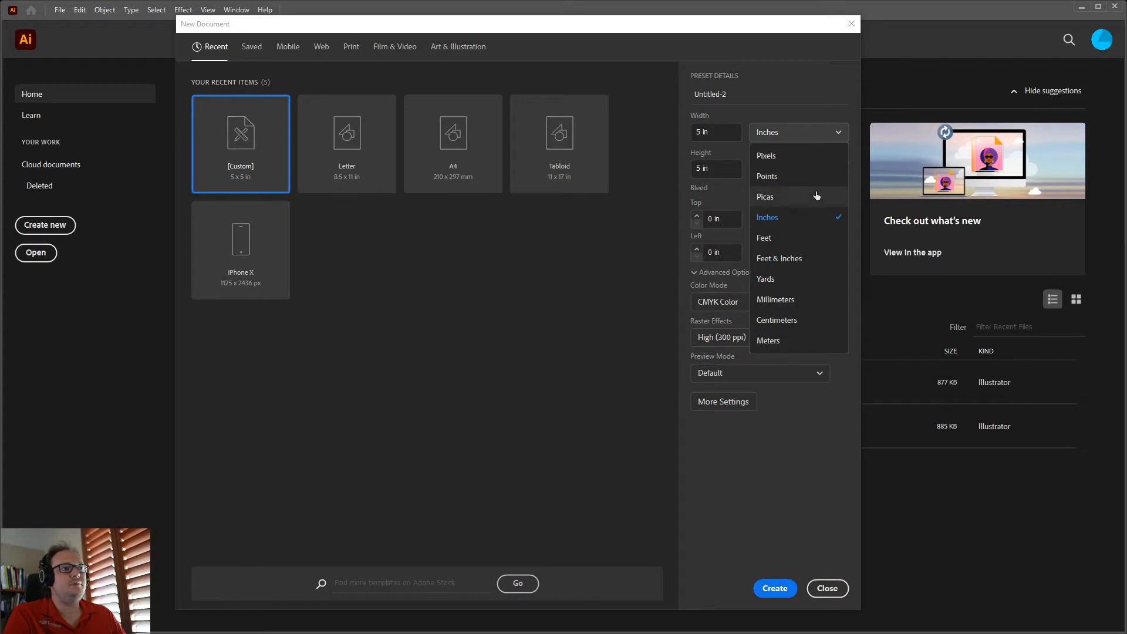
left_click(805, 203)
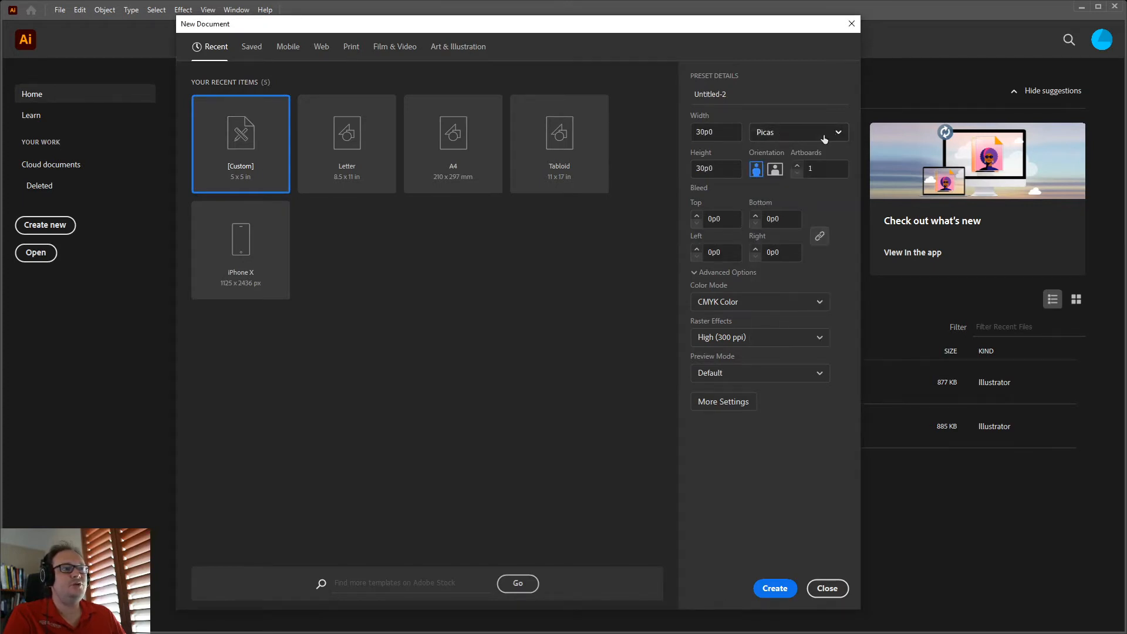
left_click(773, 135)
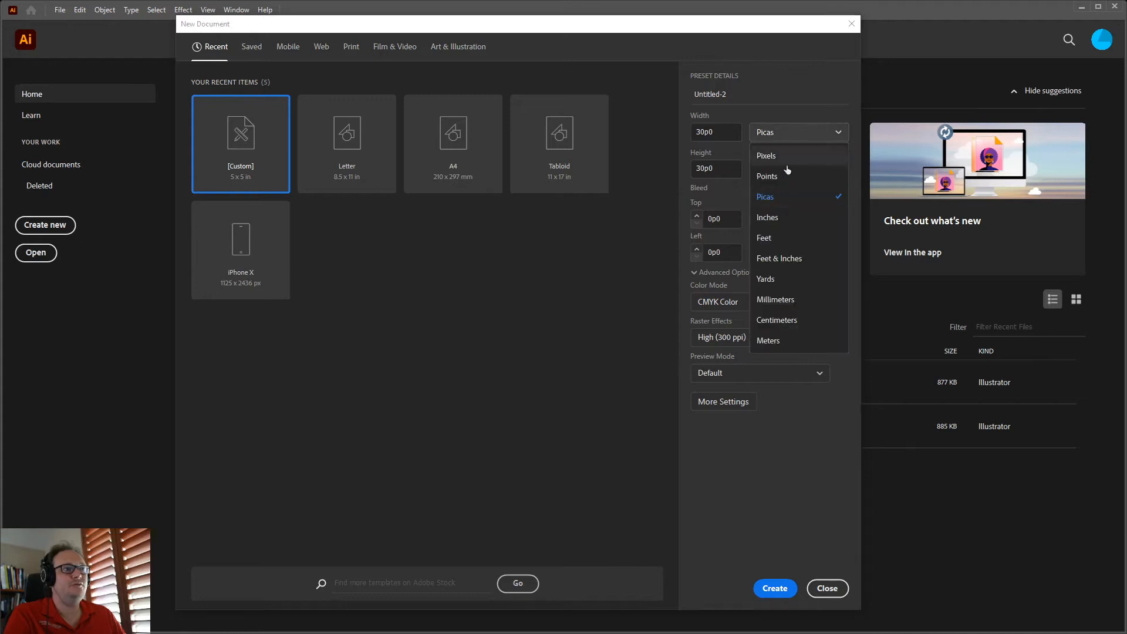
left_click(791, 217)
left_click(727, 132)
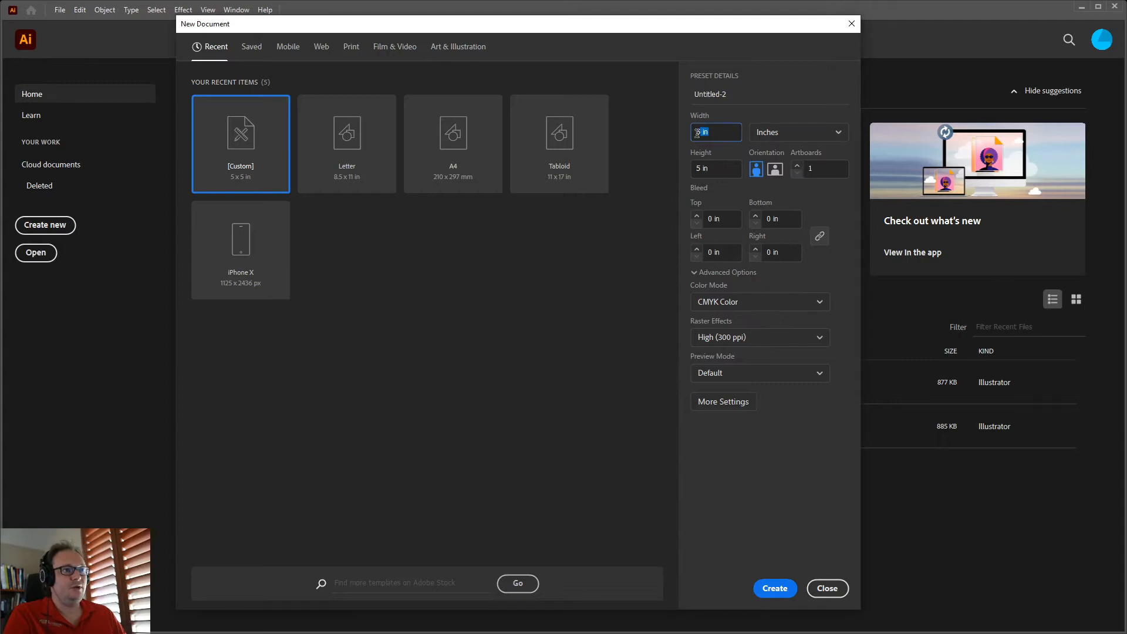
Confirm the 5 in height and set the artboard count to 1
left_click(722, 168)
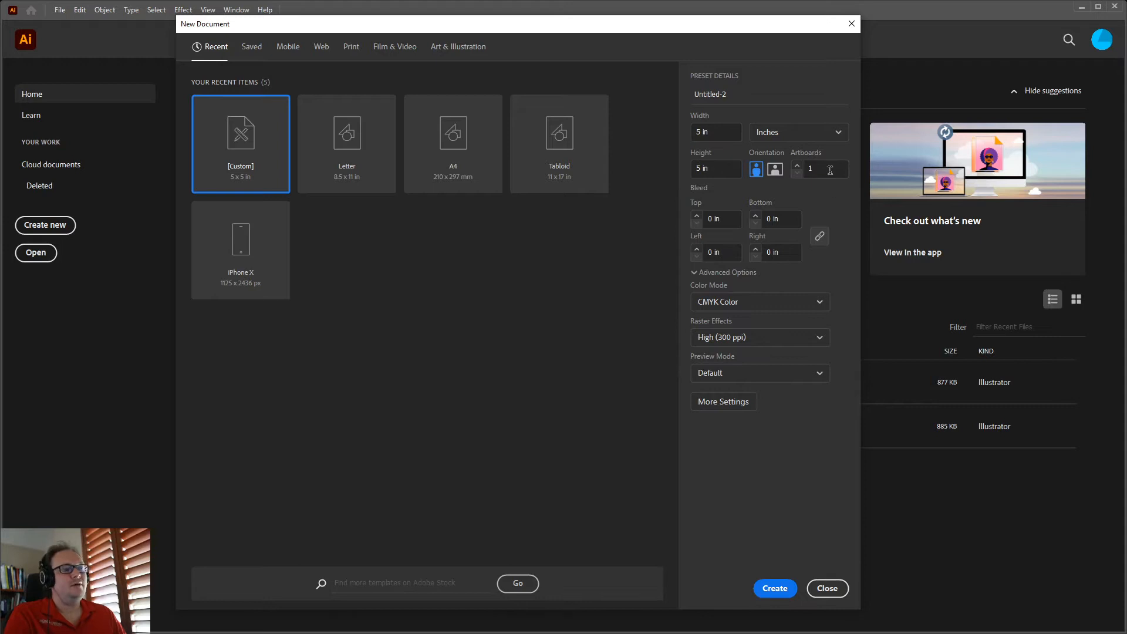
left_click(804, 169)
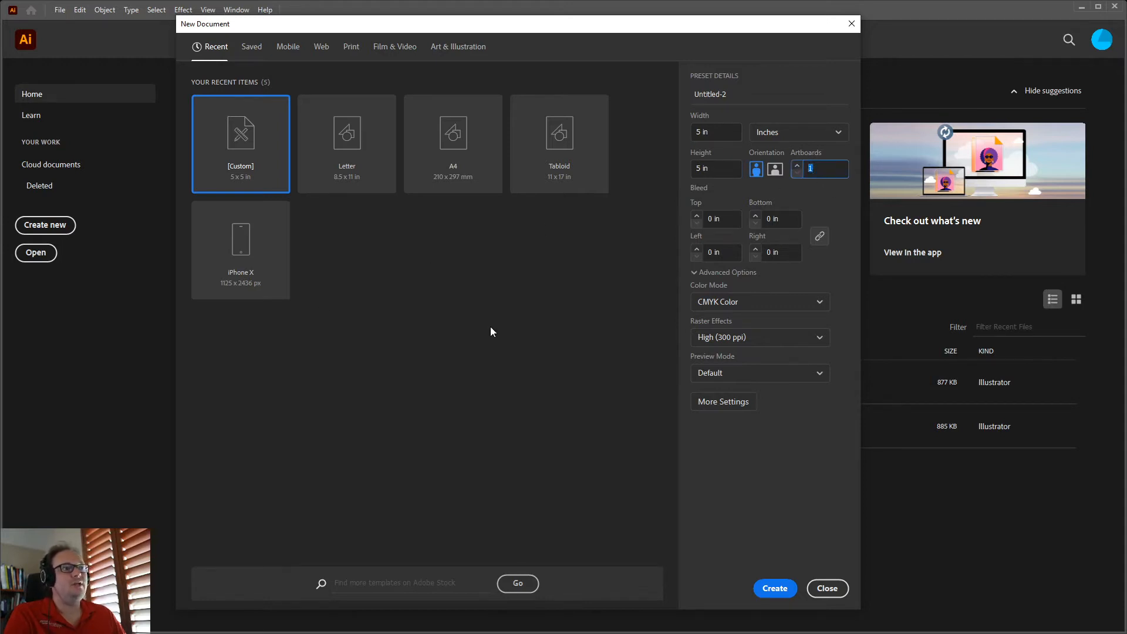
left_click(826, 168)
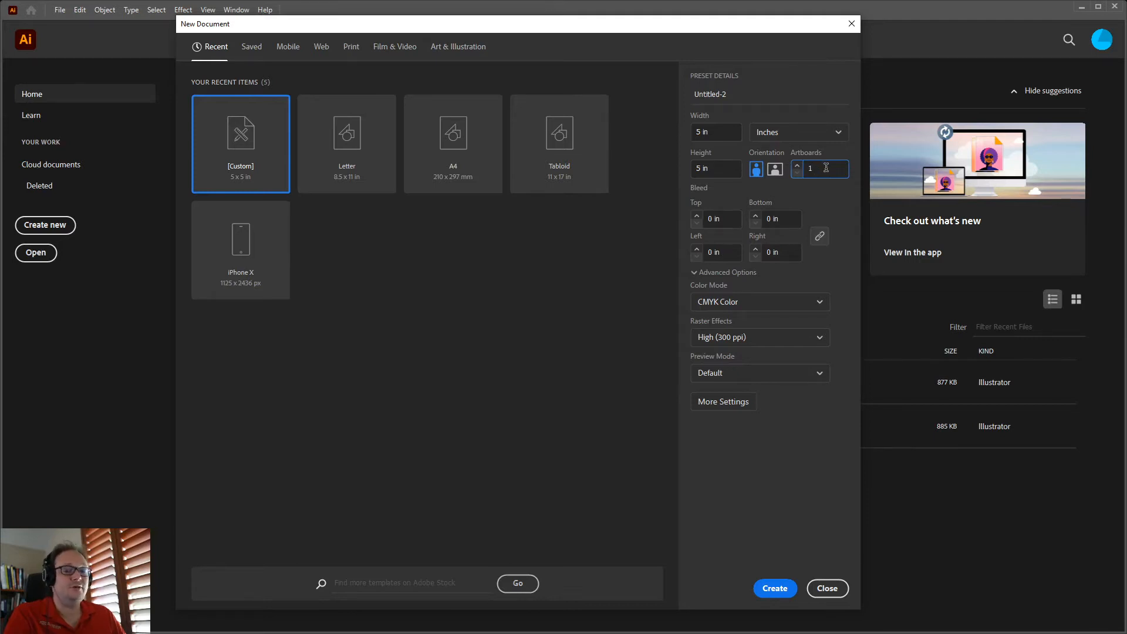
double_click(826, 167)
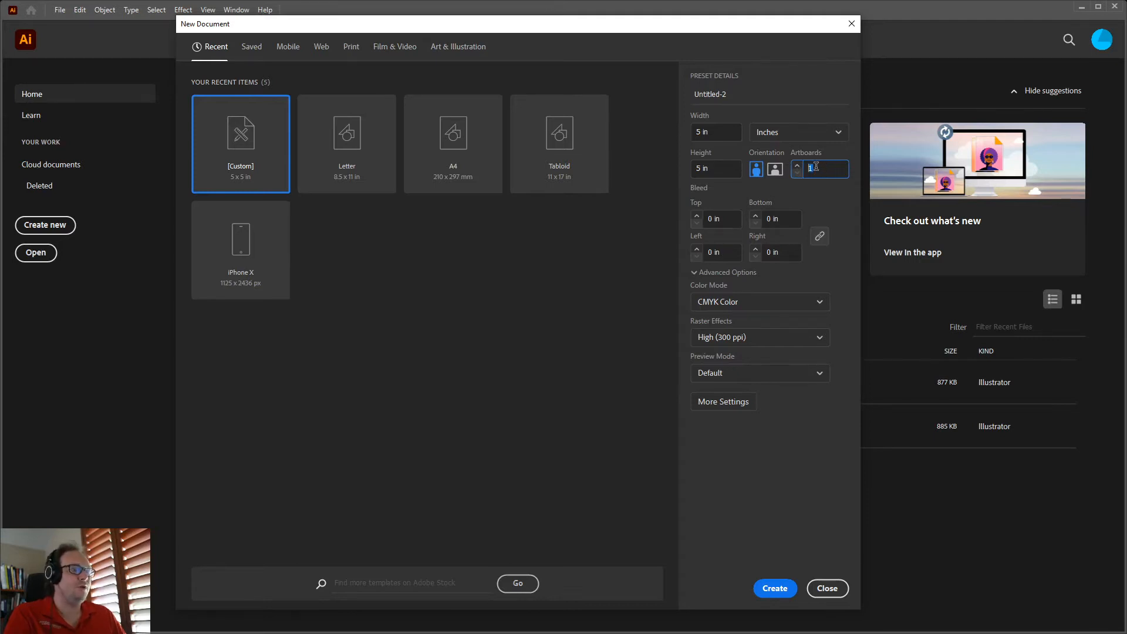
left_click(827, 171)
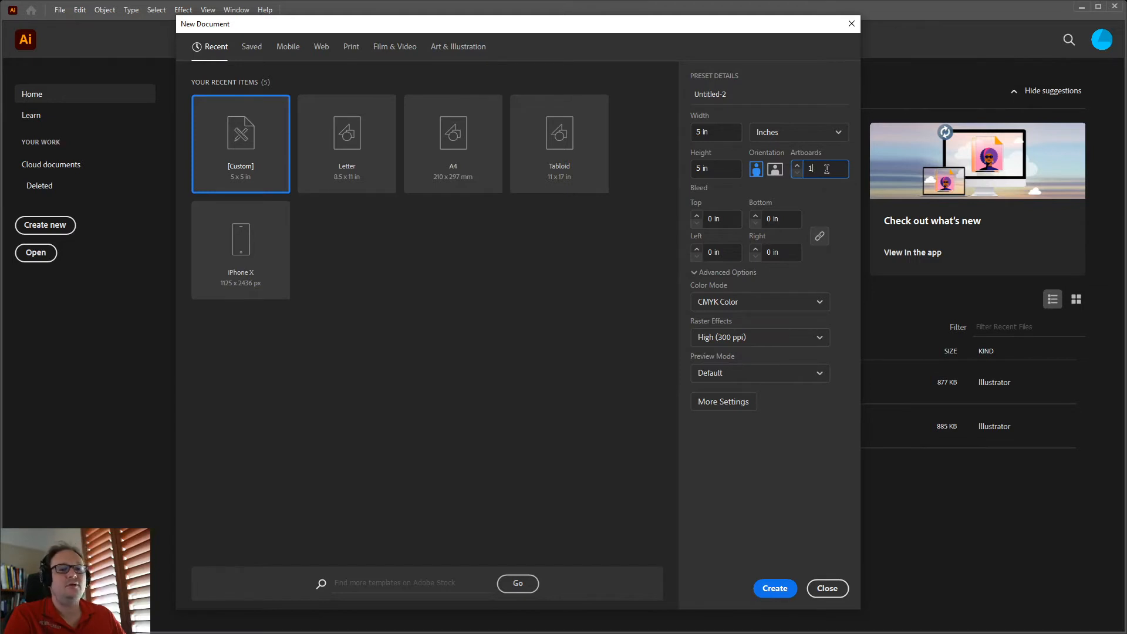
double_click(827, 169)
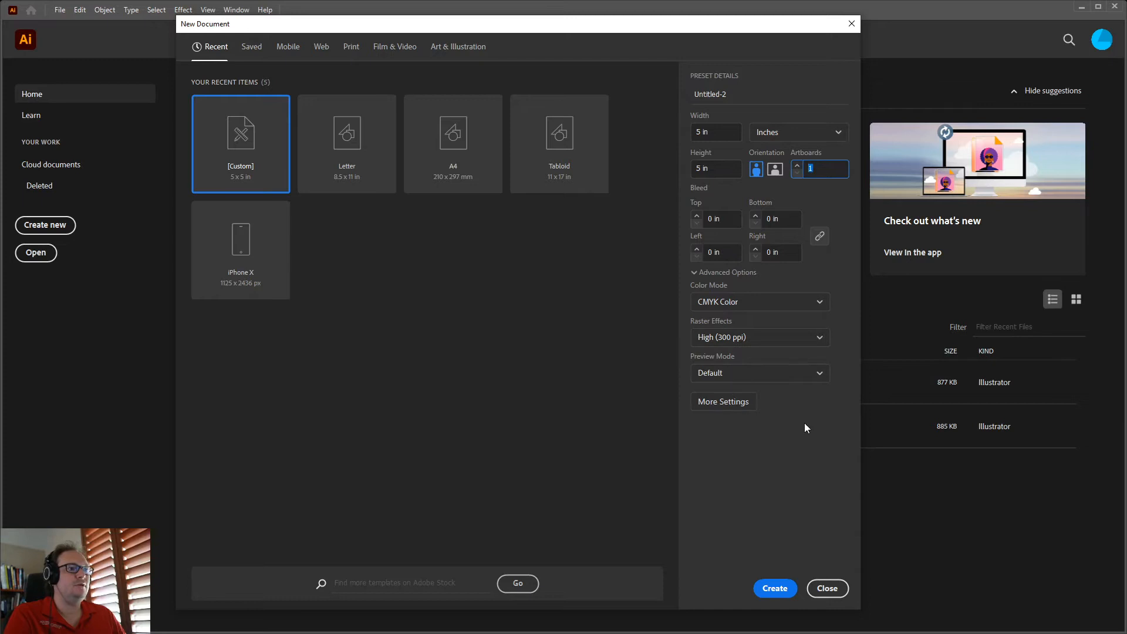
Name the document with the course code, student name and Project1_Part1, then create it
left_click(743, 95)
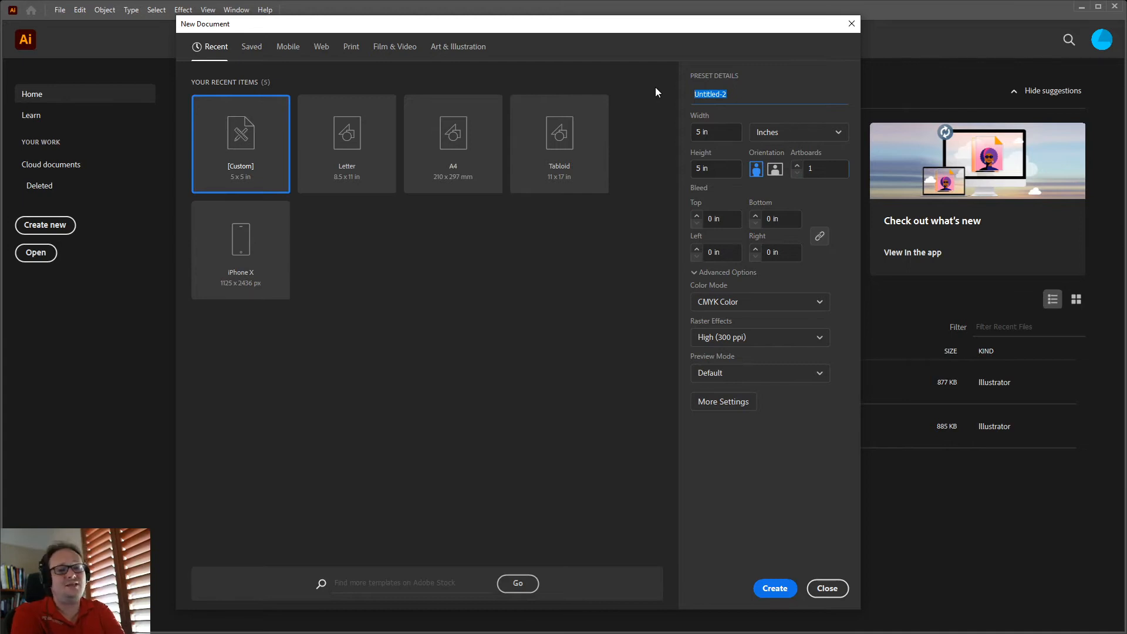
type("DIGM")
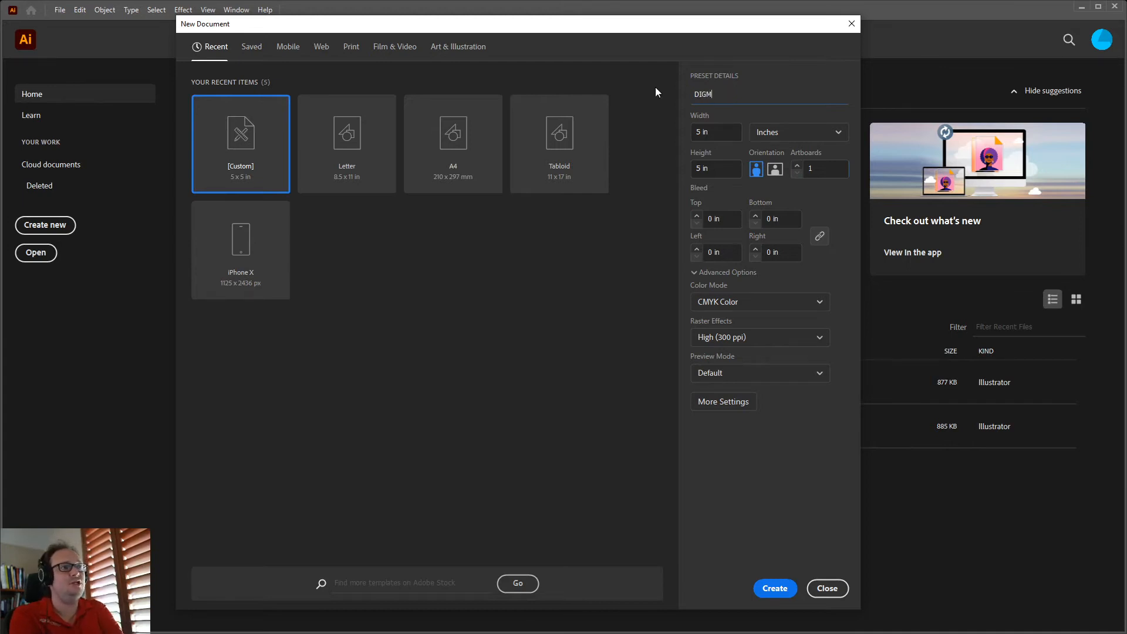
type("1350_t")
type("_Pro")
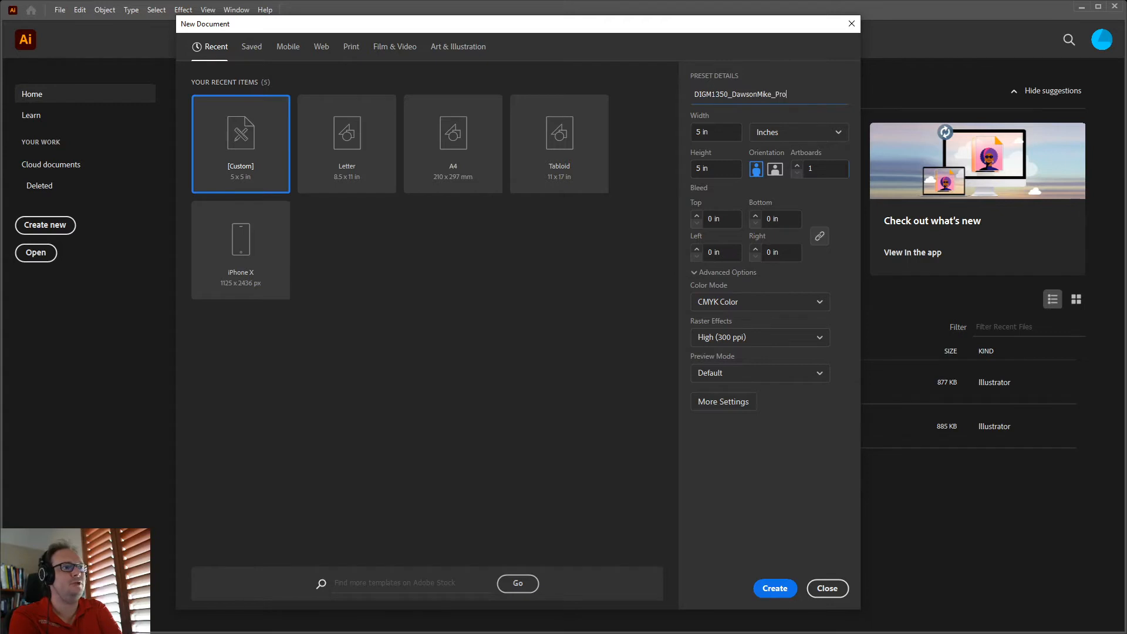
type("ject1_Part1")
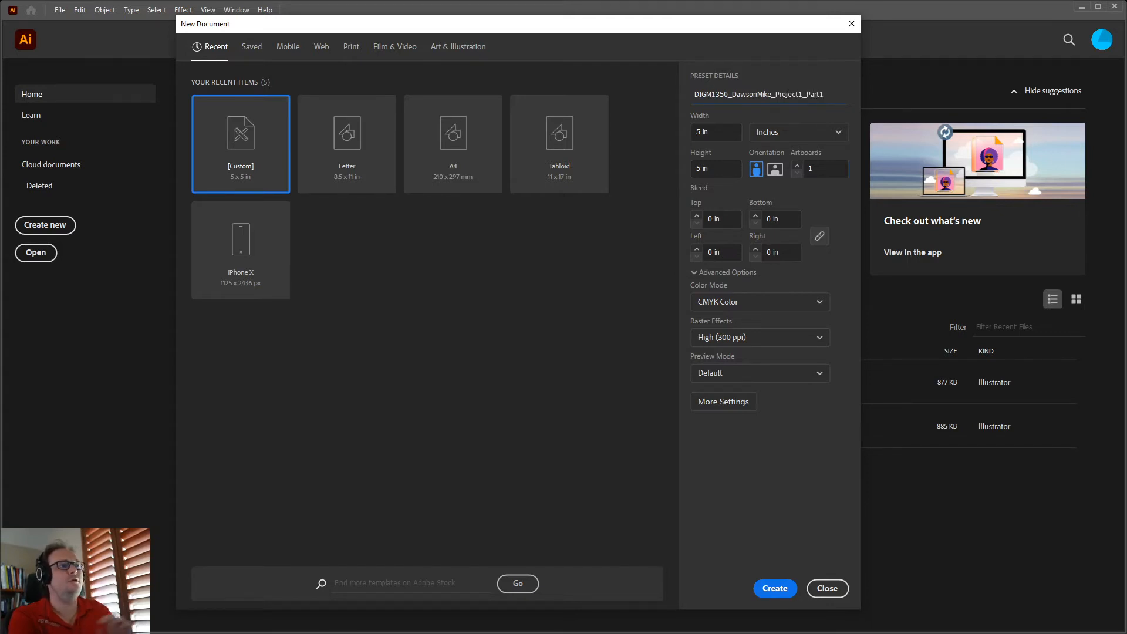
left_click(775, 589)
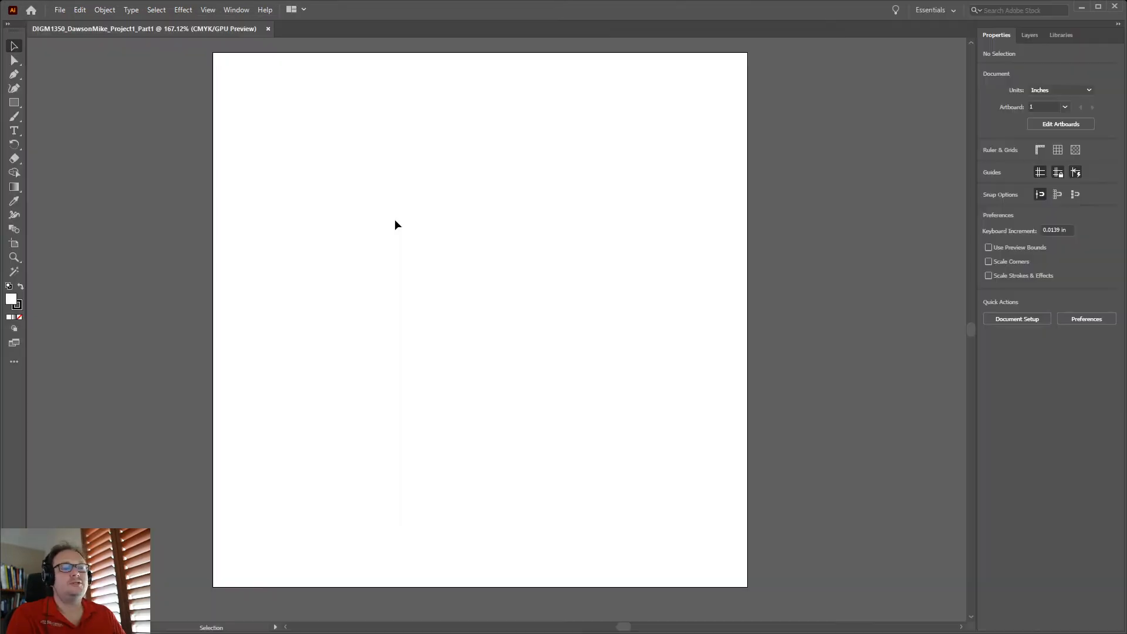
Draw a roughly 3.51 × 2.74 in rectangle on the artboard and fill it CMYK Red
left_click(14, 102)
left_click_drag(298, 98, 674, 390)
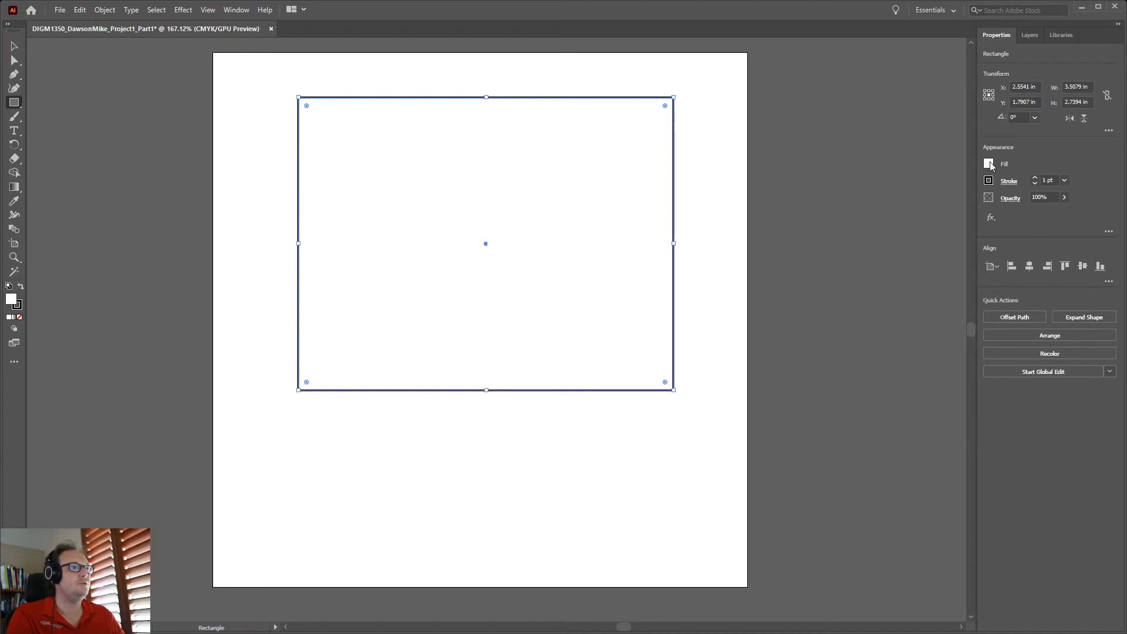
left_click(989, 163)
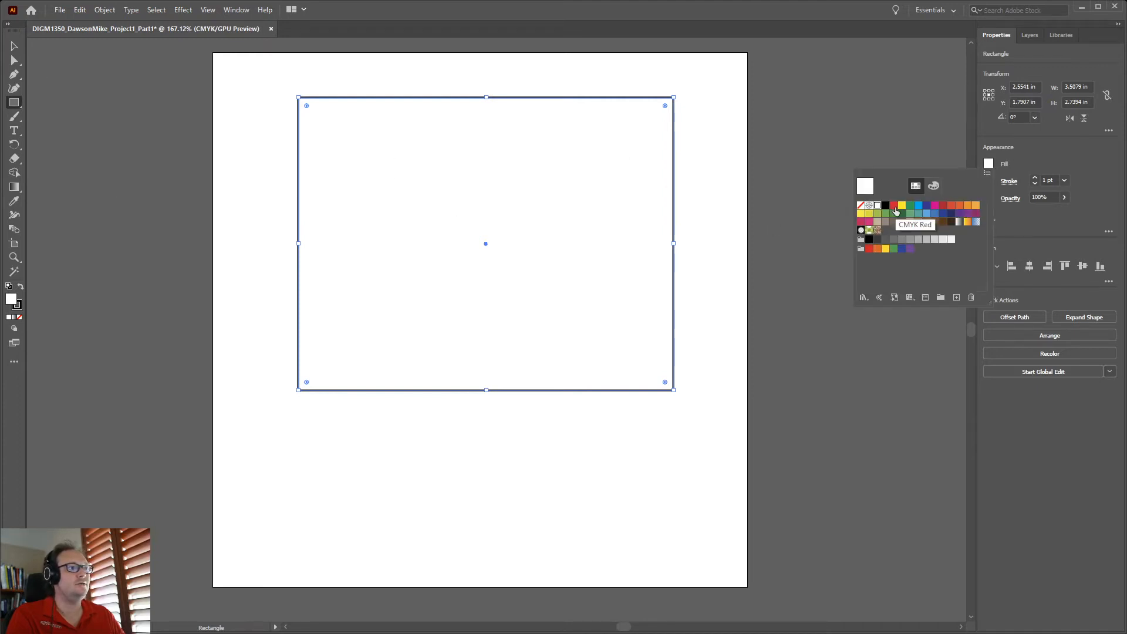
left_click(894, 206)
left_click(14, 47)
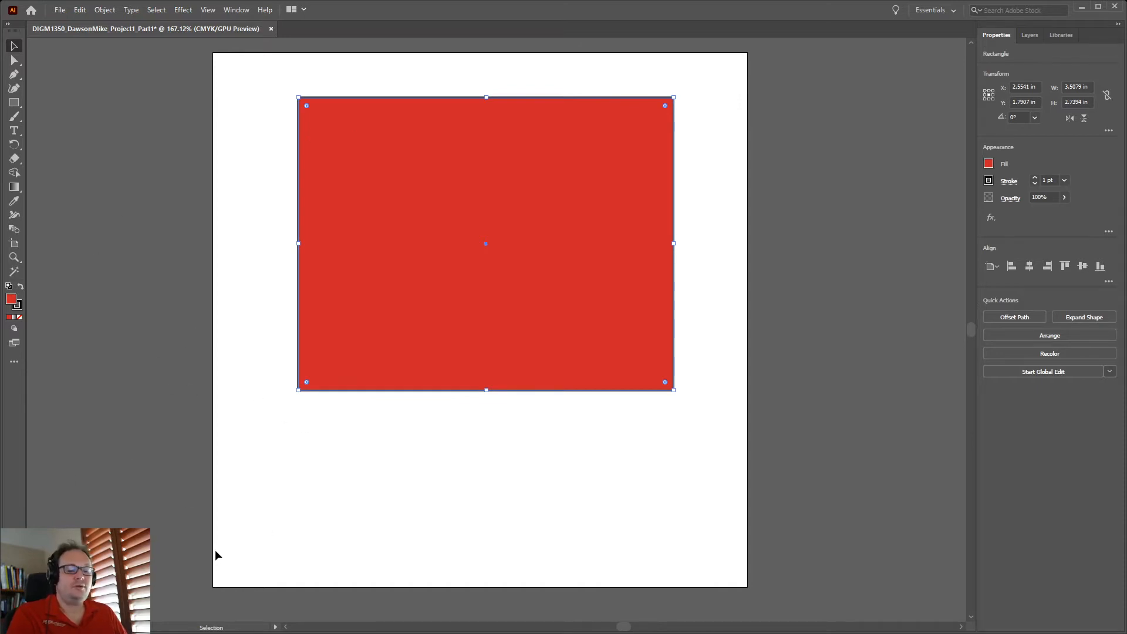
Drag the red rectangle off the artboard onto the pasteboard on the left
left_click_drag(434, 291, 63, 302)
left_click_drag(219, 513, 528, 507)
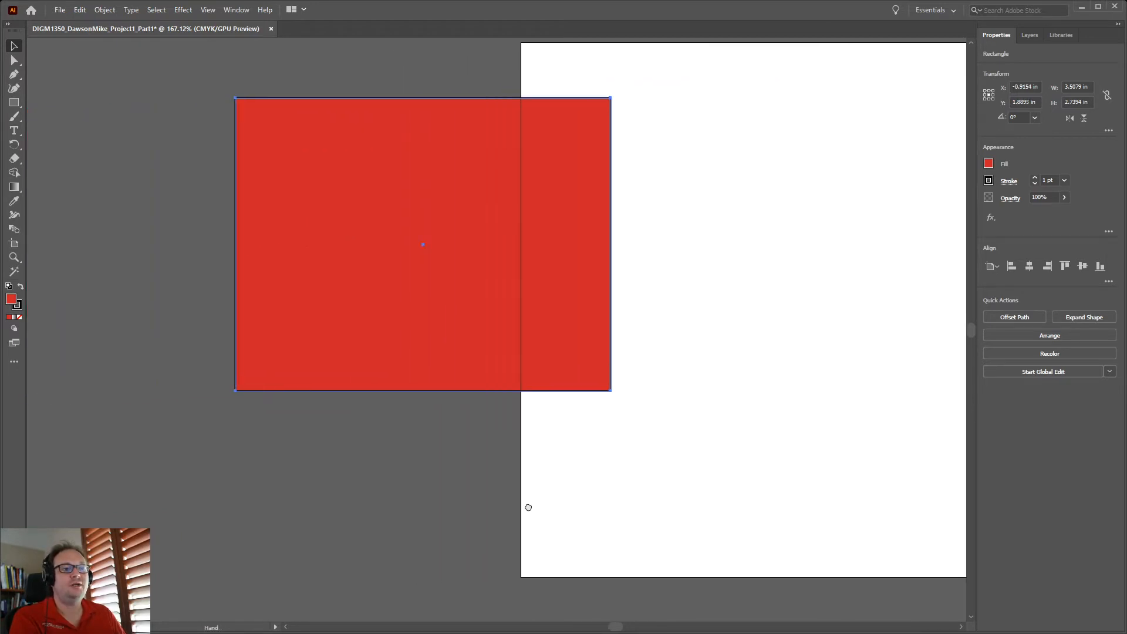
left_click_drag(631, 454, 715, 448)
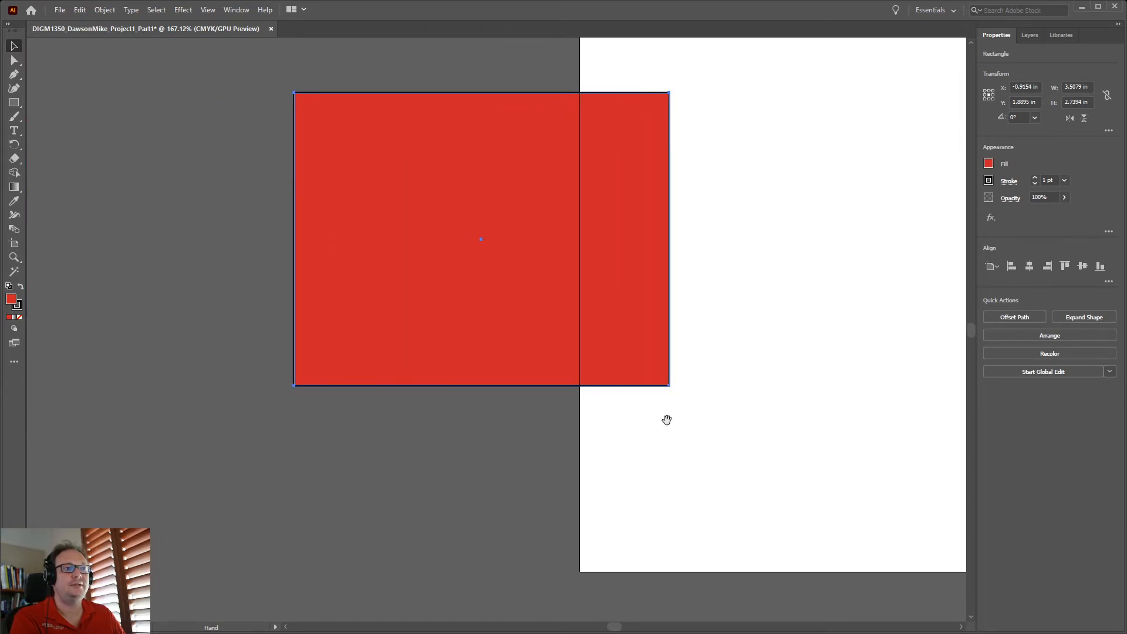
left_click_drag(487, 238, 354, 221)
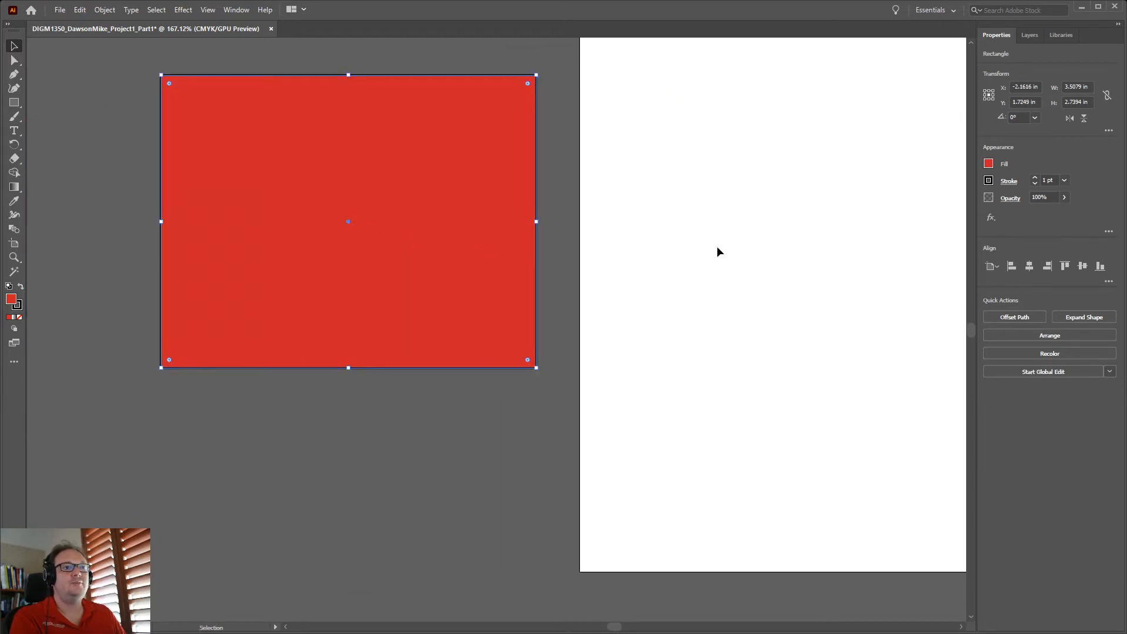
left_click(714, 279)
left_click_drag(808, 329, 480, 354)
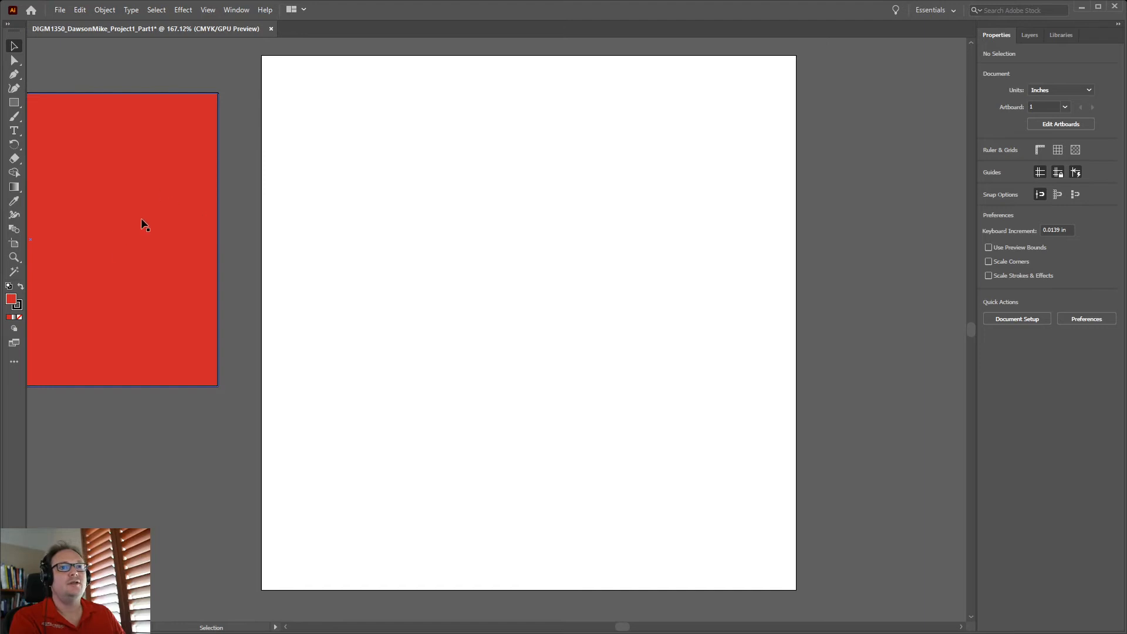
left_click_drag(213, 395, 526, 326)
Place the red rectangle back in the artboard's upper area and zoom out
left_click(386, 251)
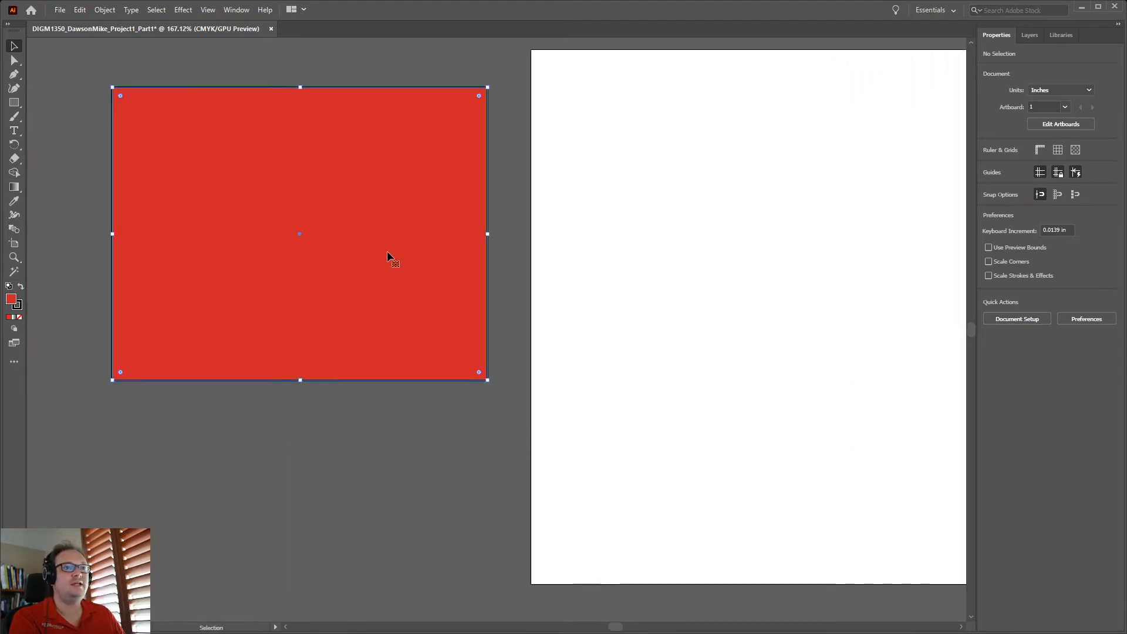
left_click_drag(300, 235, 259, 218)
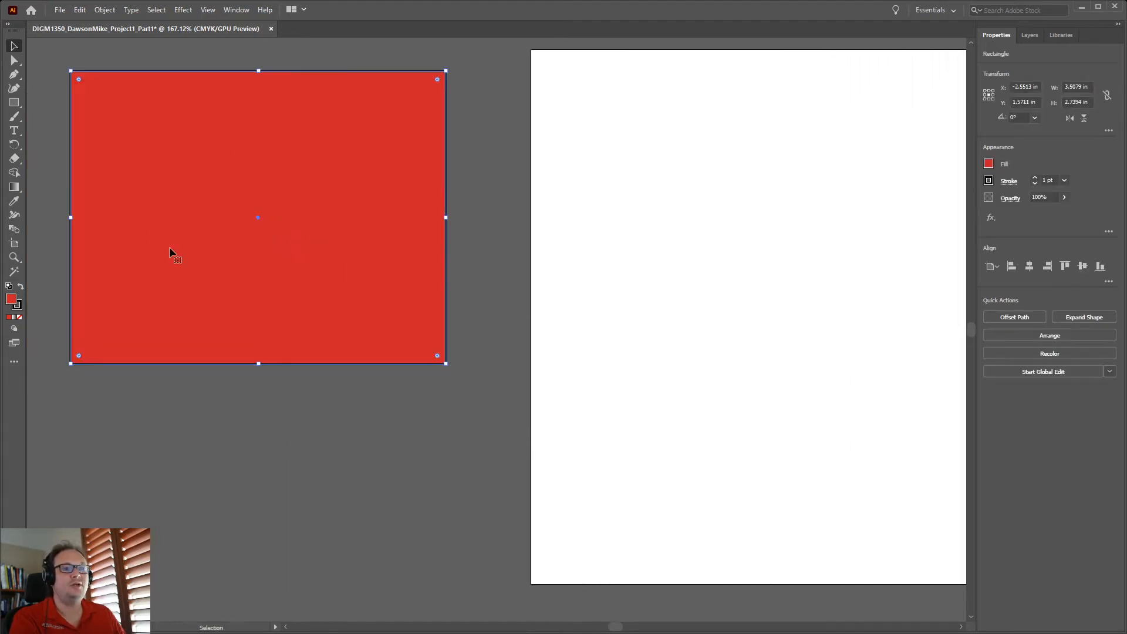
left_click_drag(259, 214, 759, 213)
left_click(754, 464)
left_click_drag(767, 476, 428, 472)
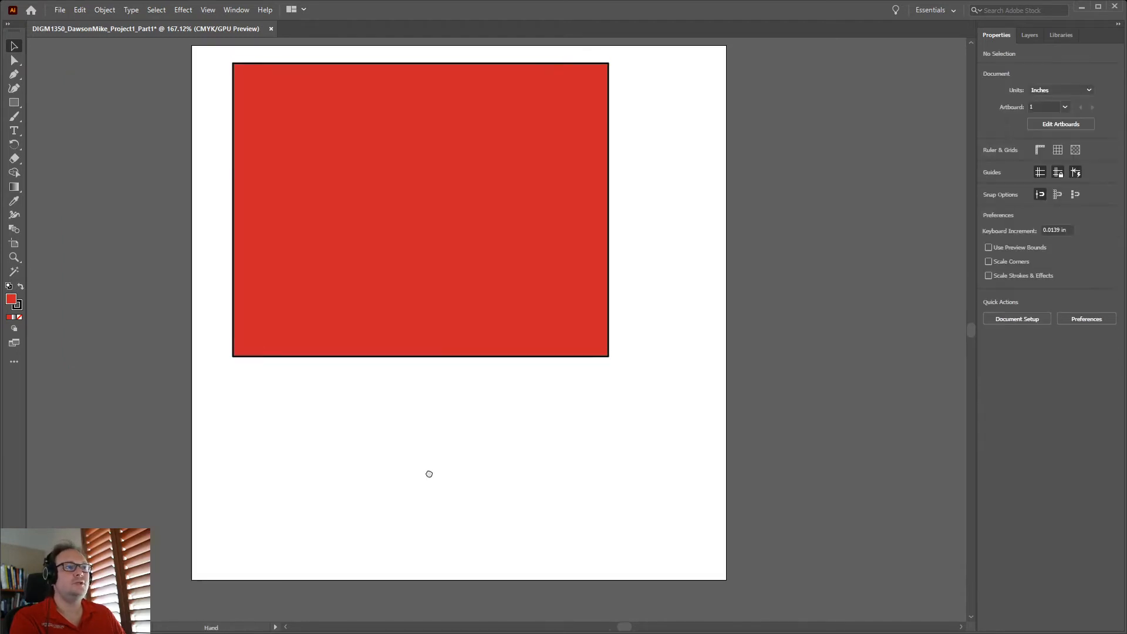
left_click_drag(477, 287, 496, 304)
left_click(625, 528)
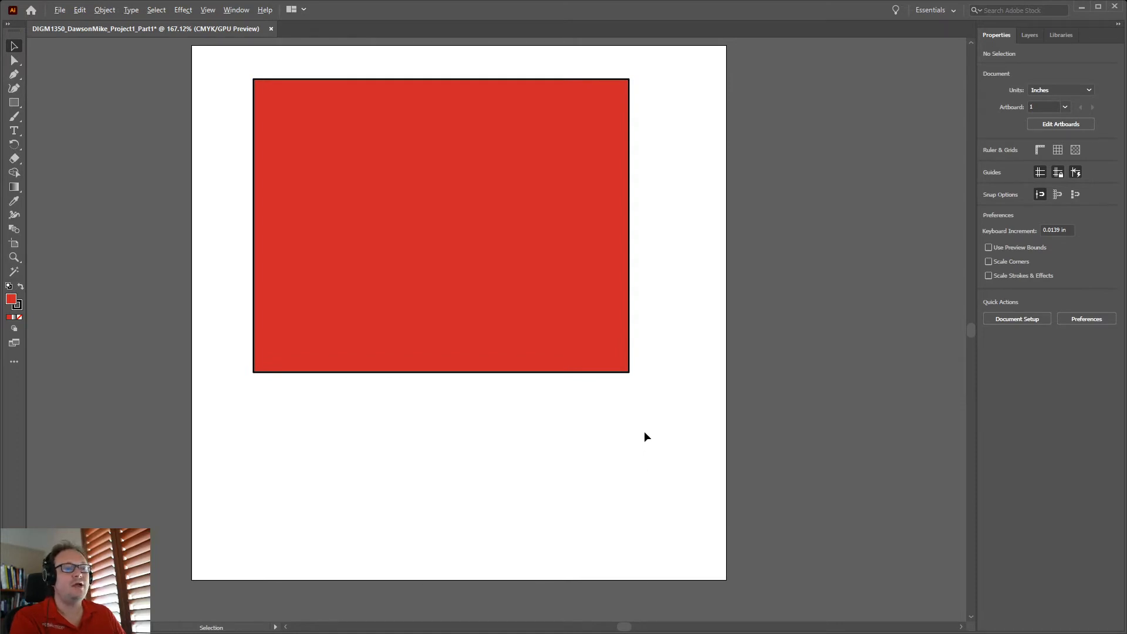
scroll(644, 433, "down", 2)
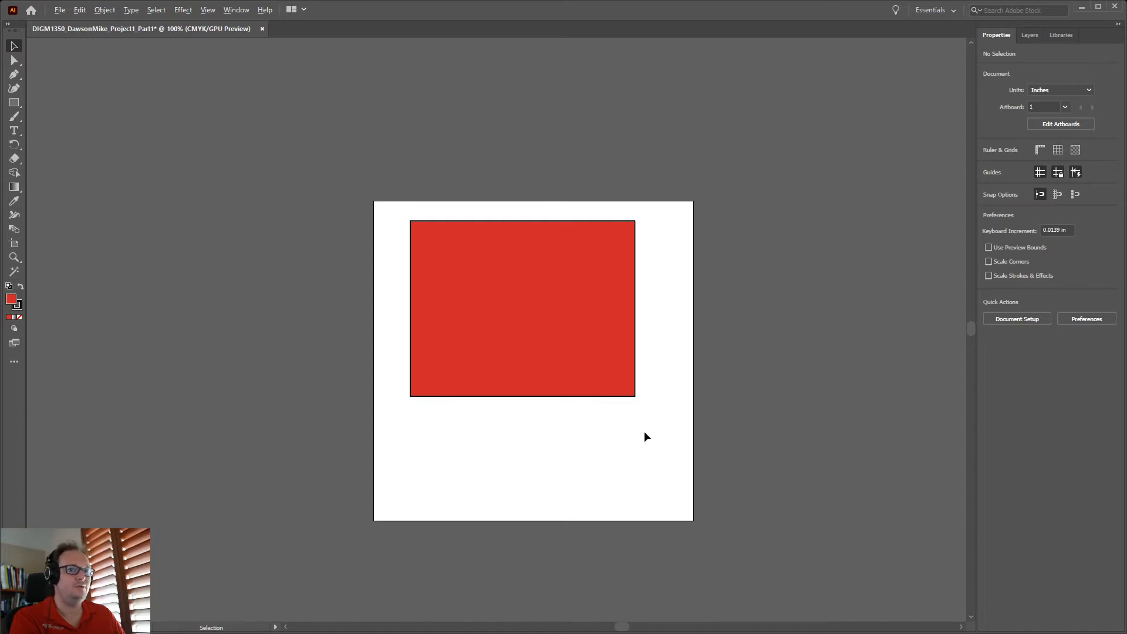
Show the Control panel from the Window menu
key("space")
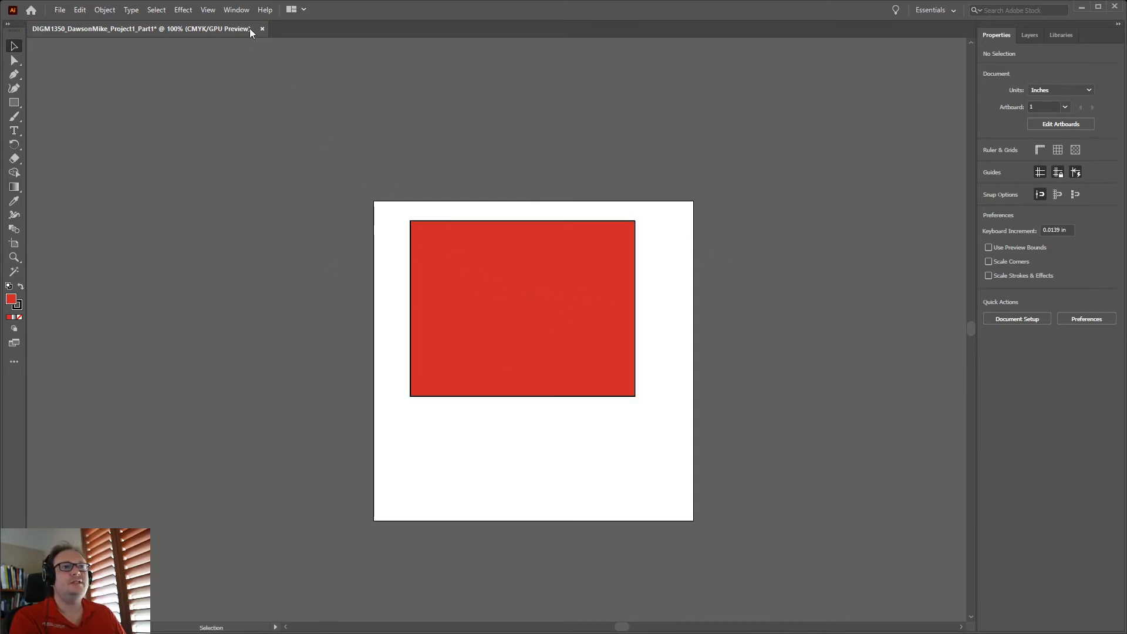
left_click(238, 10)
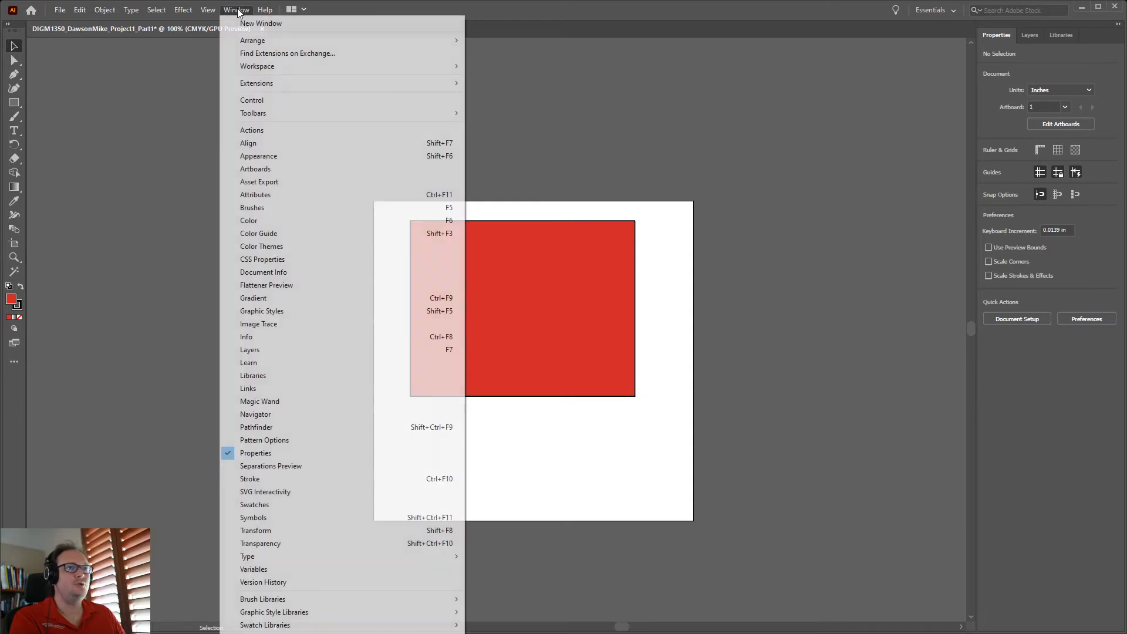
left_click(268, 100)
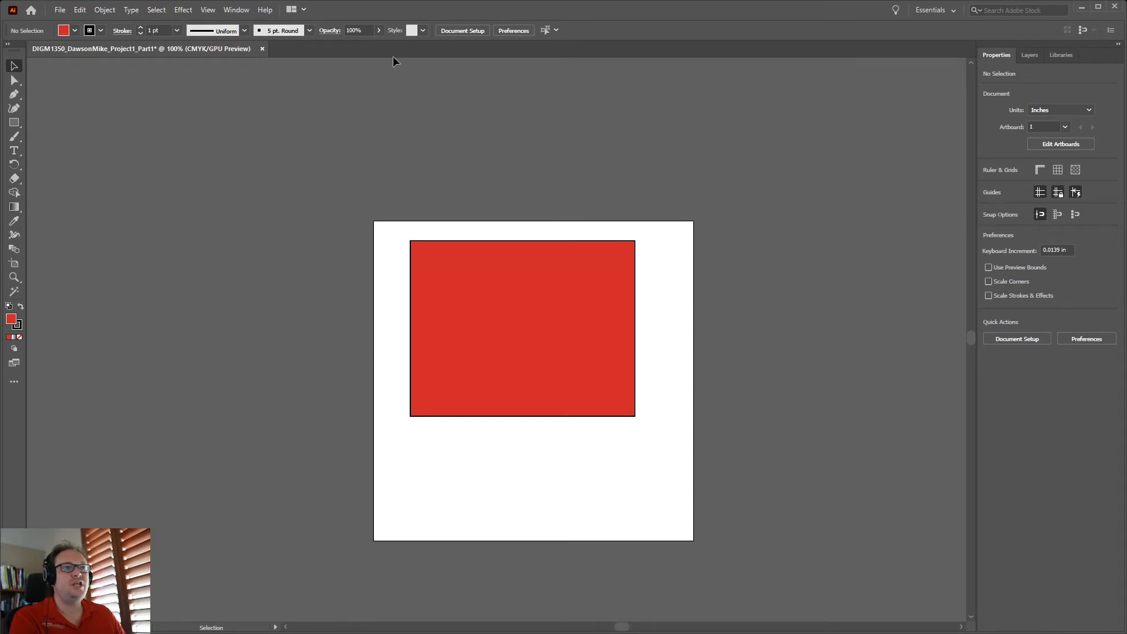
With the Artboard tool, move Artboard 1 and its rectangle right, then back left
left_click(523, 303)
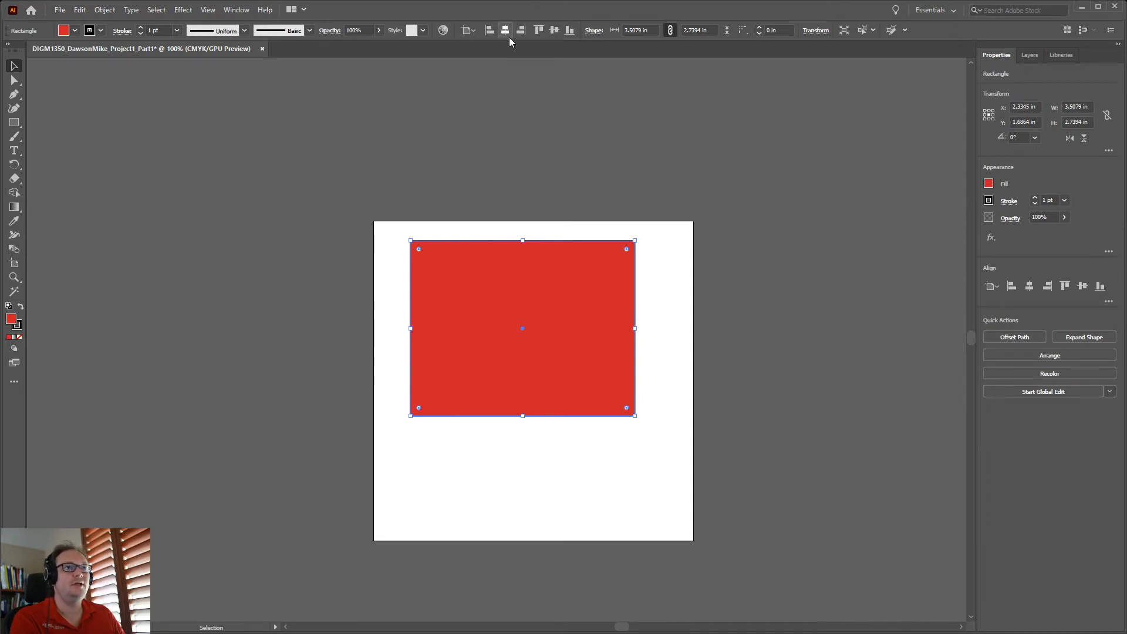
left_click(13, 265)
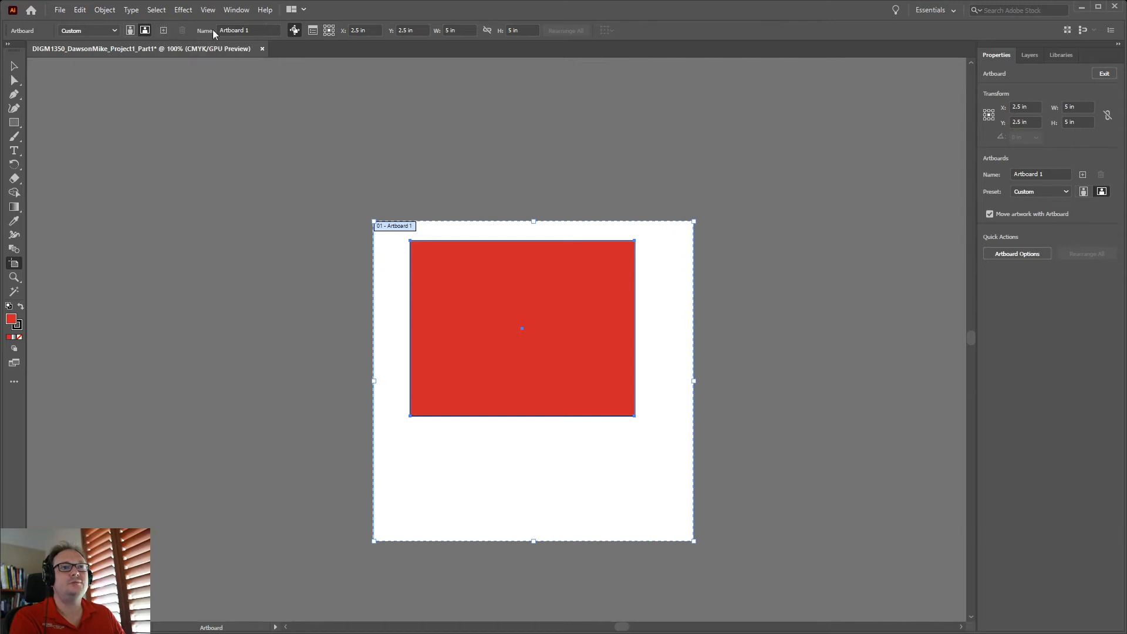
left_click_drag(255, 30, 215, 32)
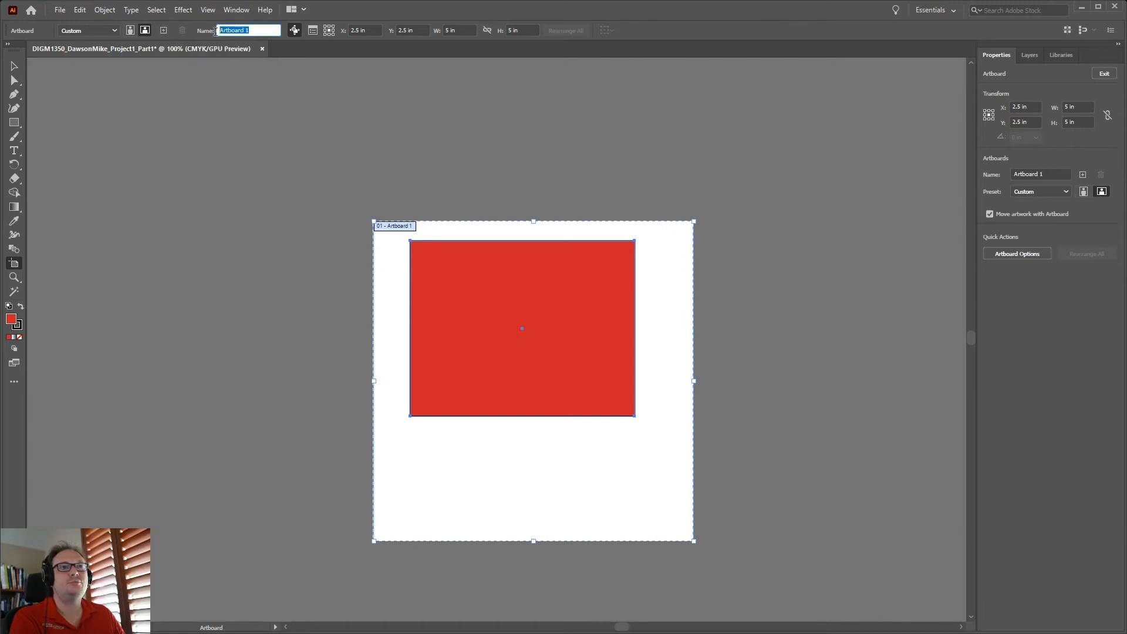
left_click(261, 30)
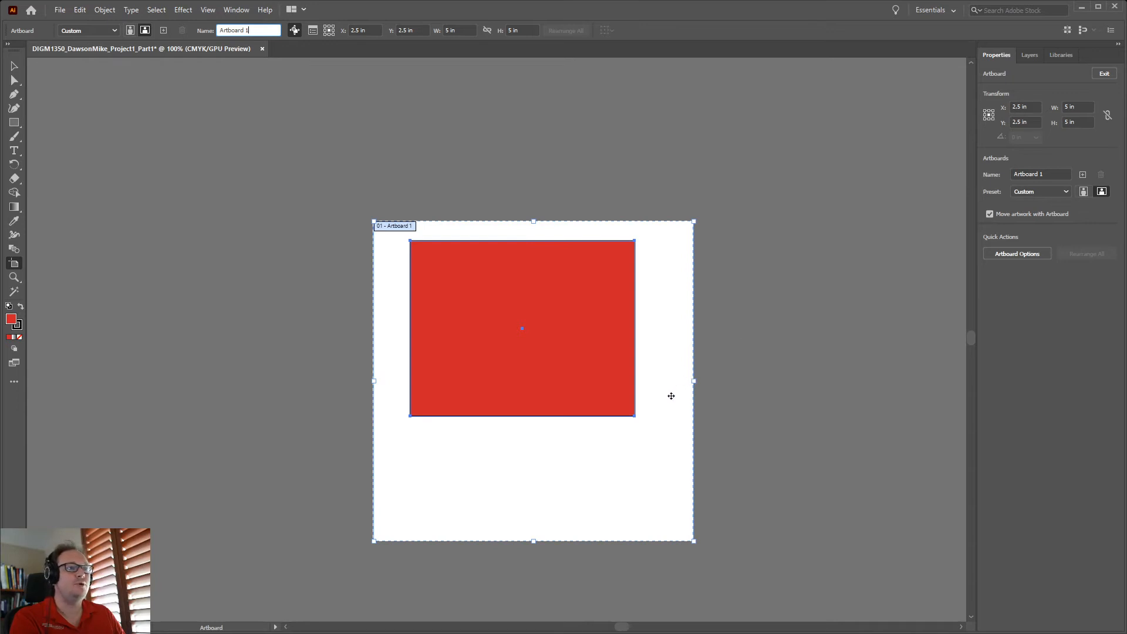
left_click_drag(675, 407, 930, 383)
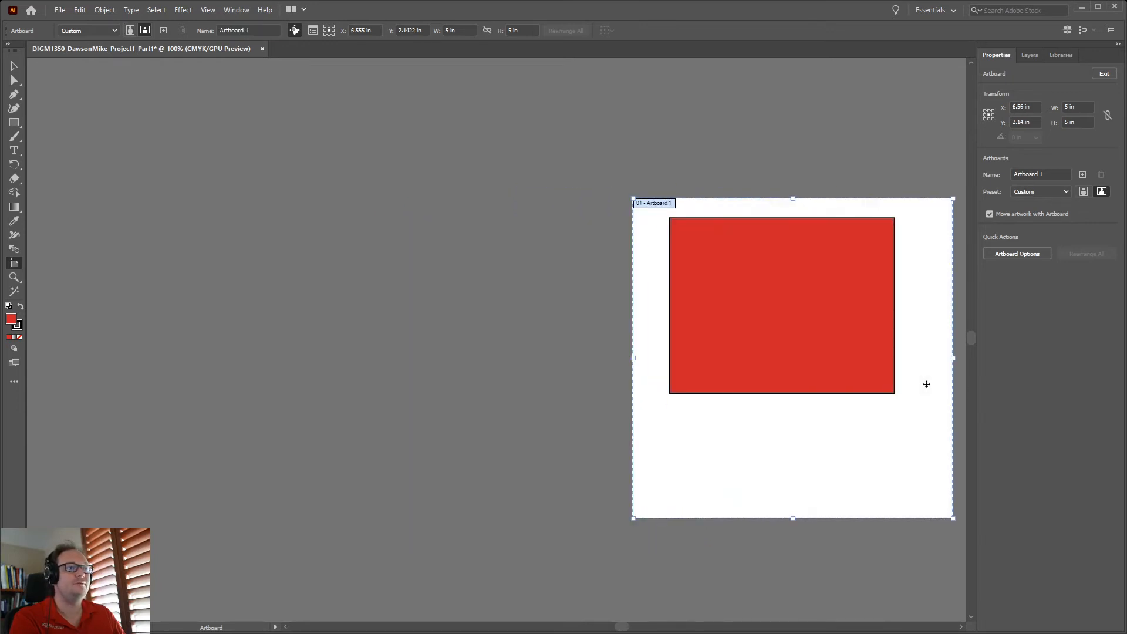
left_click_drag(639, 285, 264, 278)
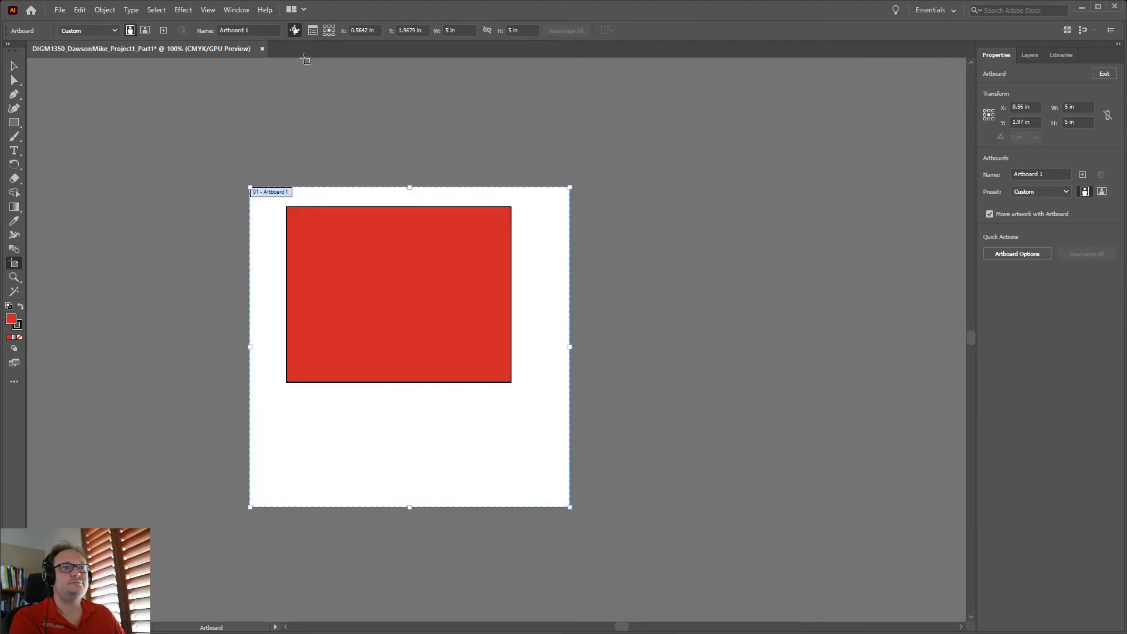
Turn off Move Artwork, shift the empty artboard right, then undo that move
left_click(294, 30)
left_click_drag(581, 304, 892, 300)
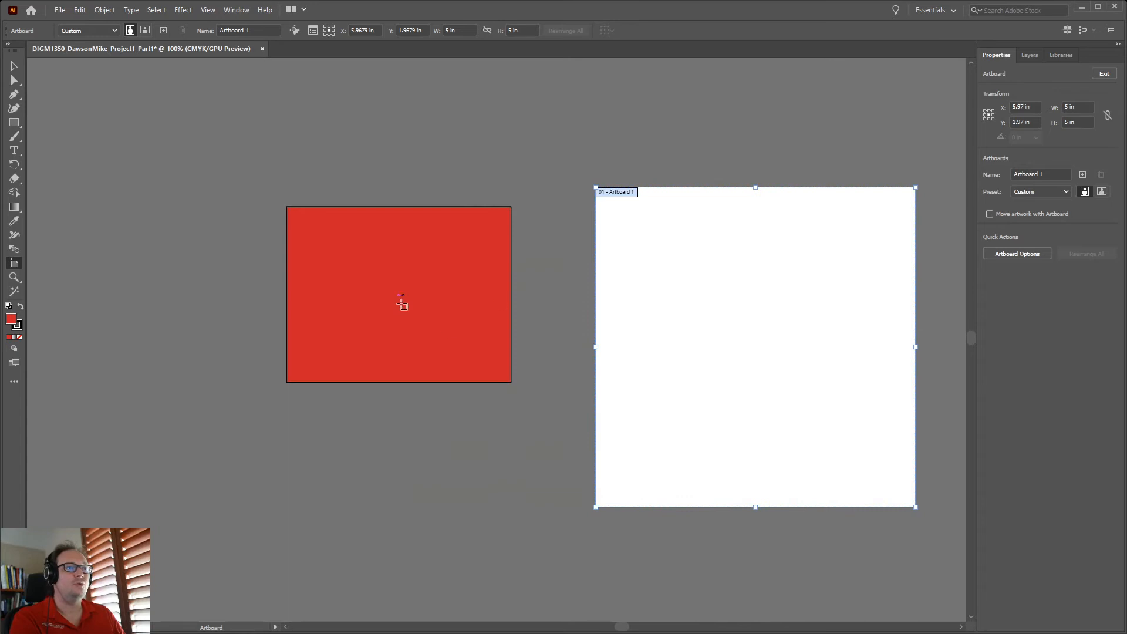
key("ctrl")
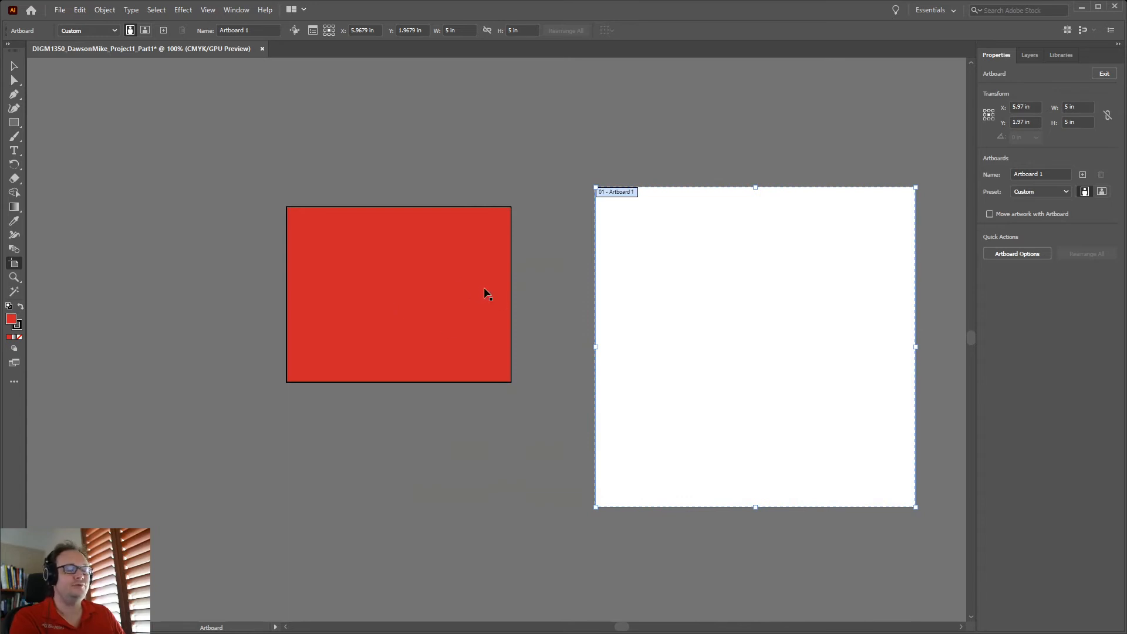
key("ctrl+z")
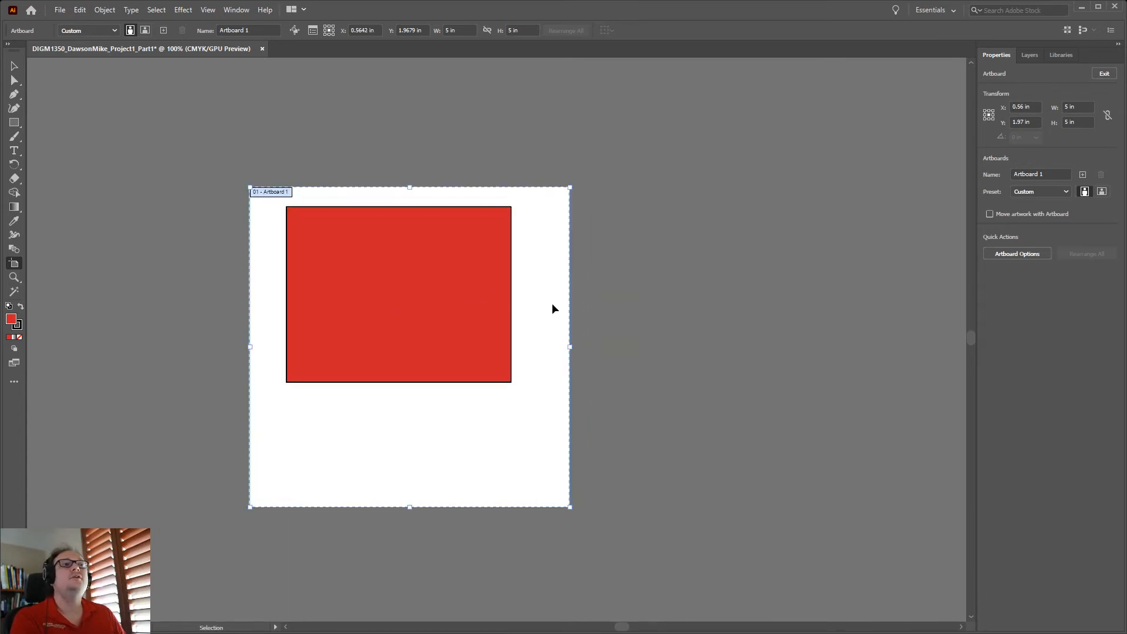
Re-enable Move Artwork, duplicate the artboard with its rectangle, then delete the copy
left_click(295, 30)
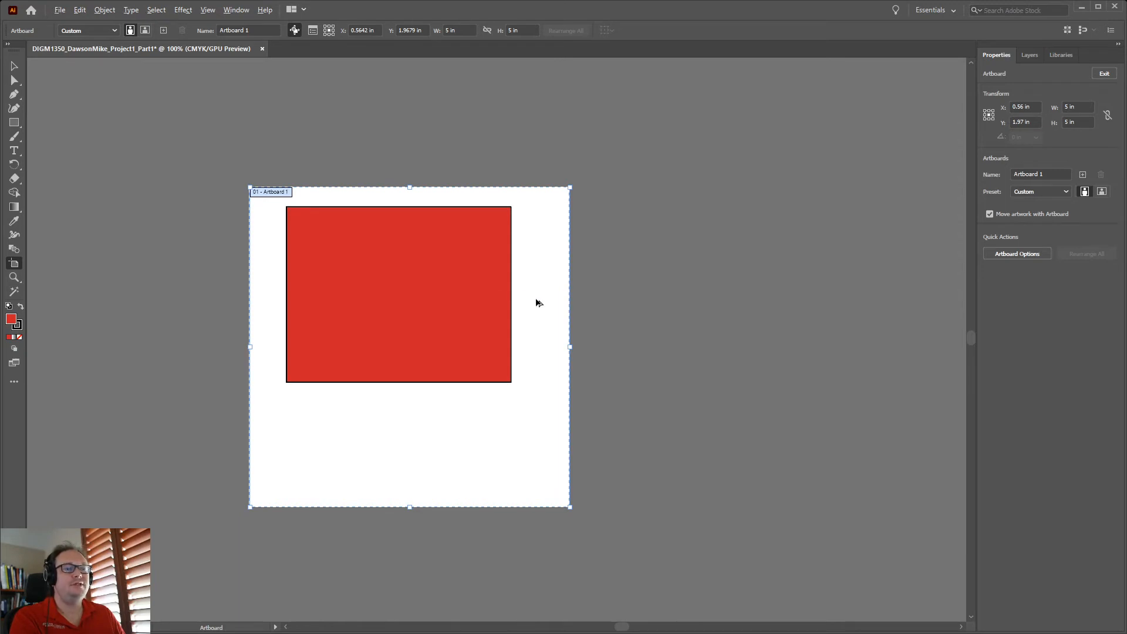
left_click_drag(554, 297, 892, 304)
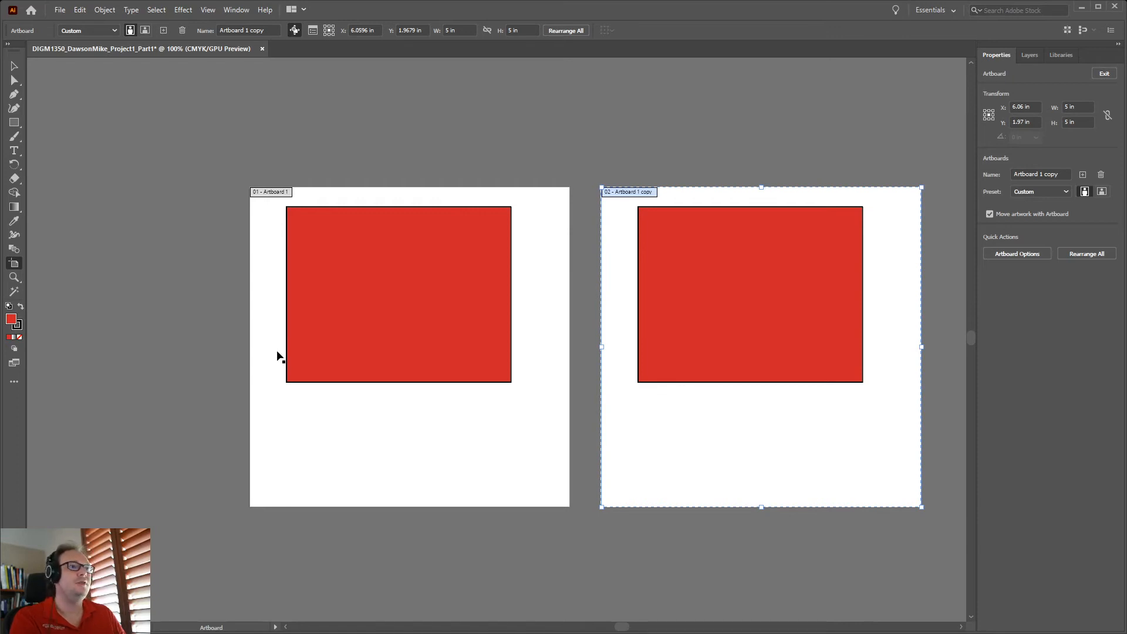
key("Delete")
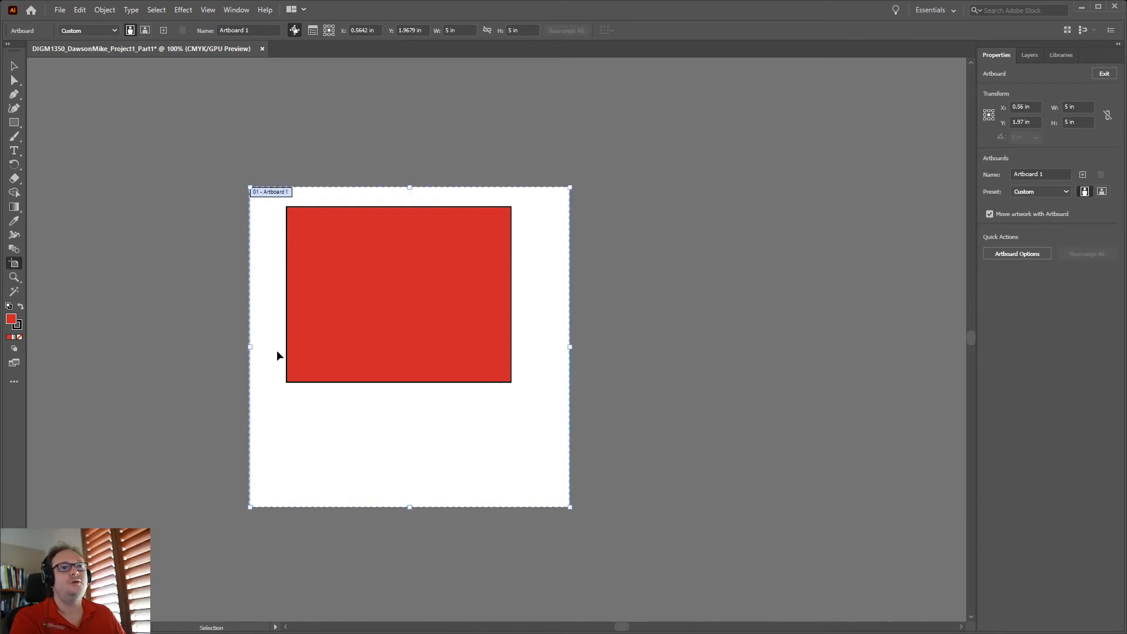
Review Artboard 1's options, toggling center mark, cross hairs and video safe areas, then cancel
left_click(312, 30)
left_click_drag(853, 234, 759, 144)
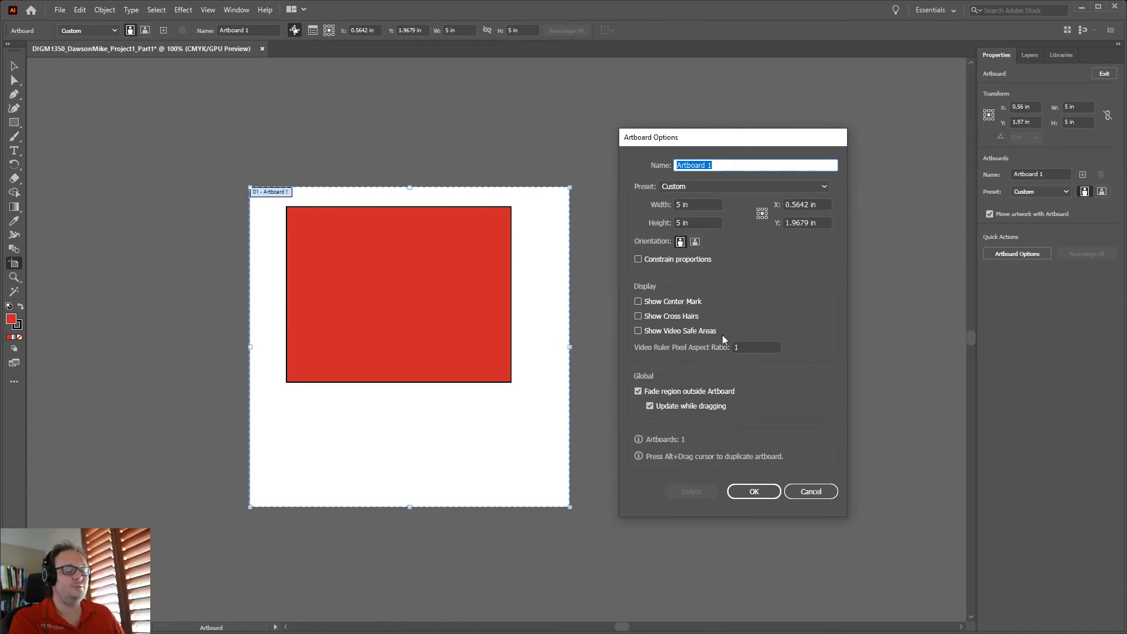
left_click(695, 301)
left_click(684, 319)
left_click(685, 332)
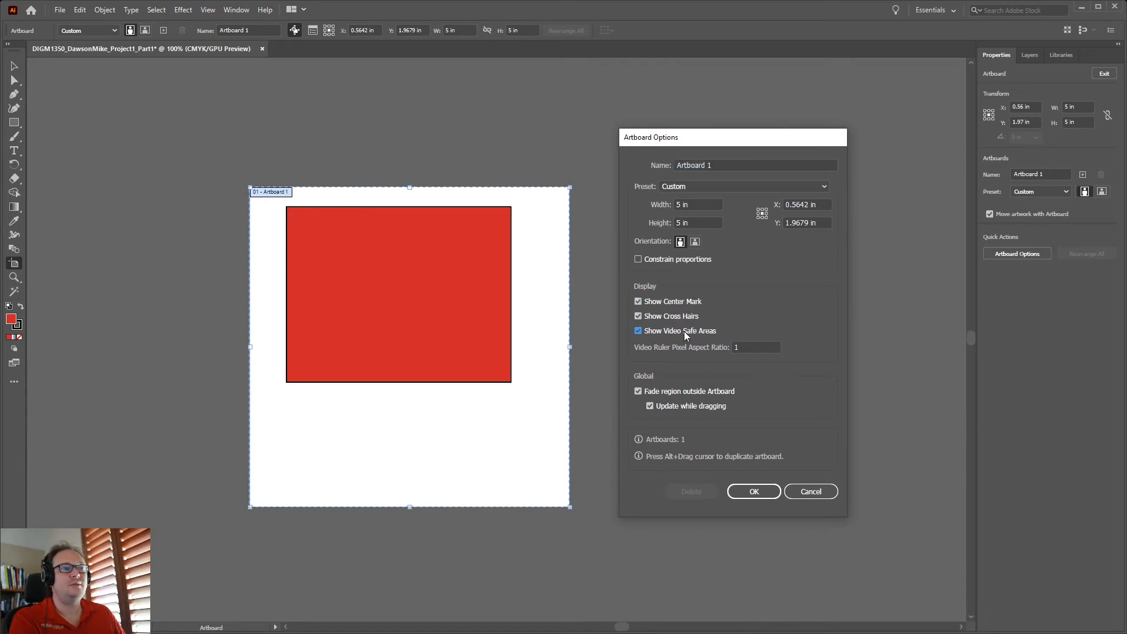
left_click(674, 320)
left_click(679, 300)
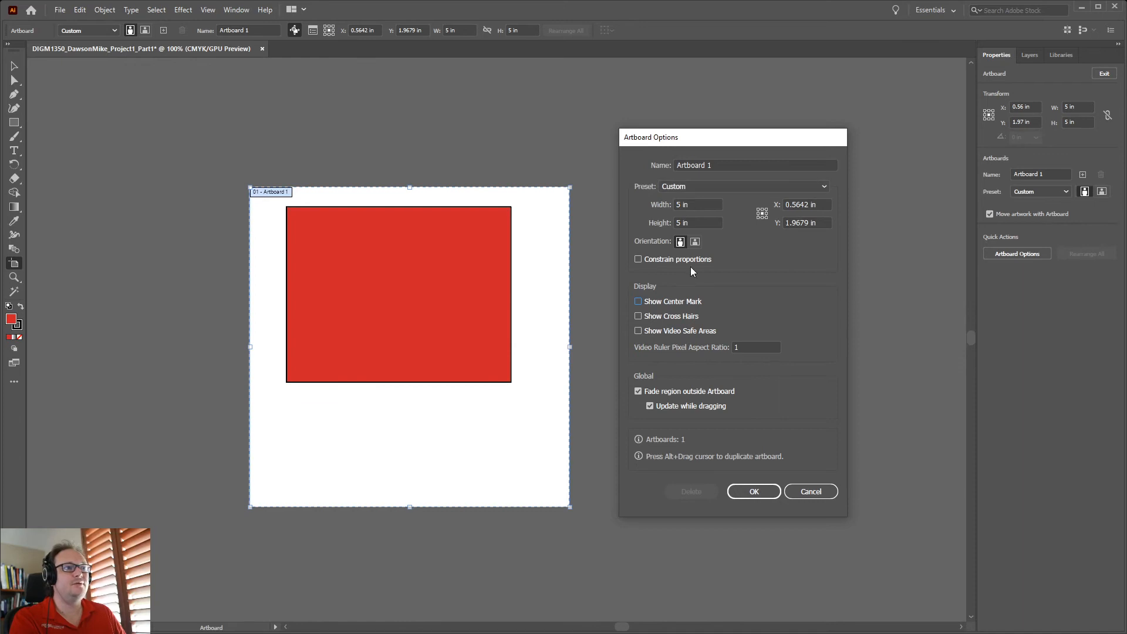
left_click(817, 492)
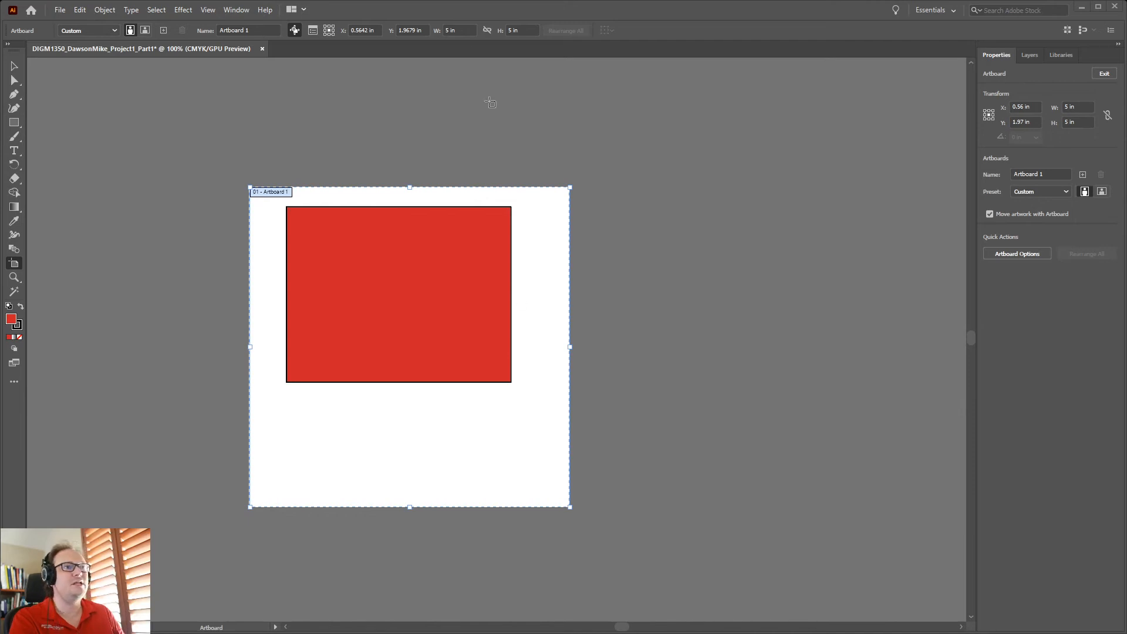
Set Artboard 1's width and height to 6 in each in the Control bar
left_click(461, 30)
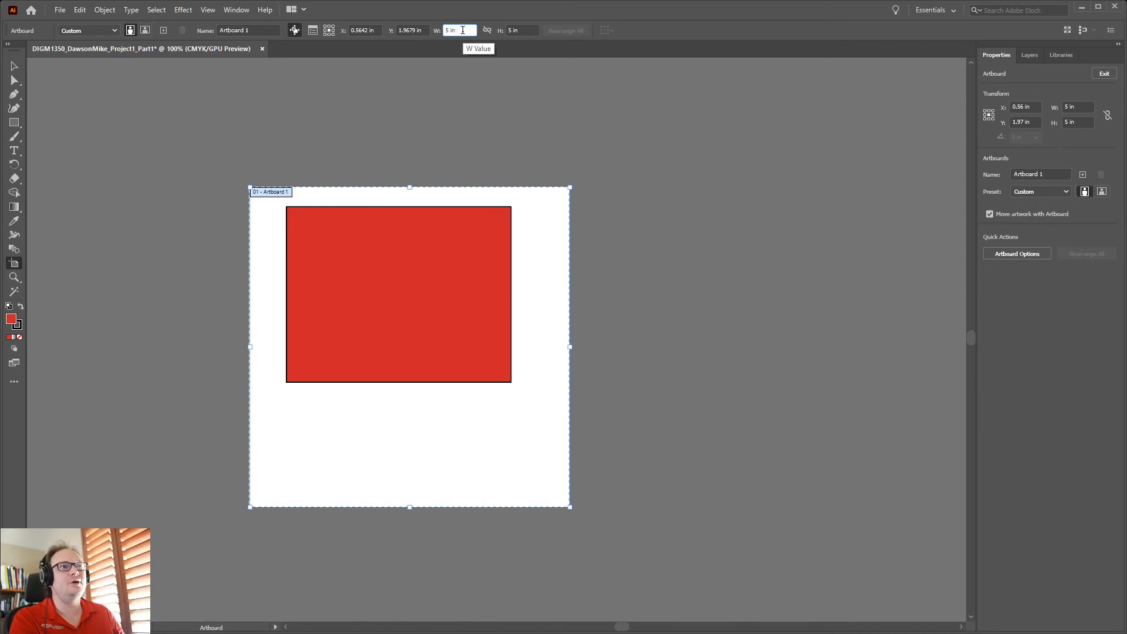
left_click_drag(463, 30, 431, 30)
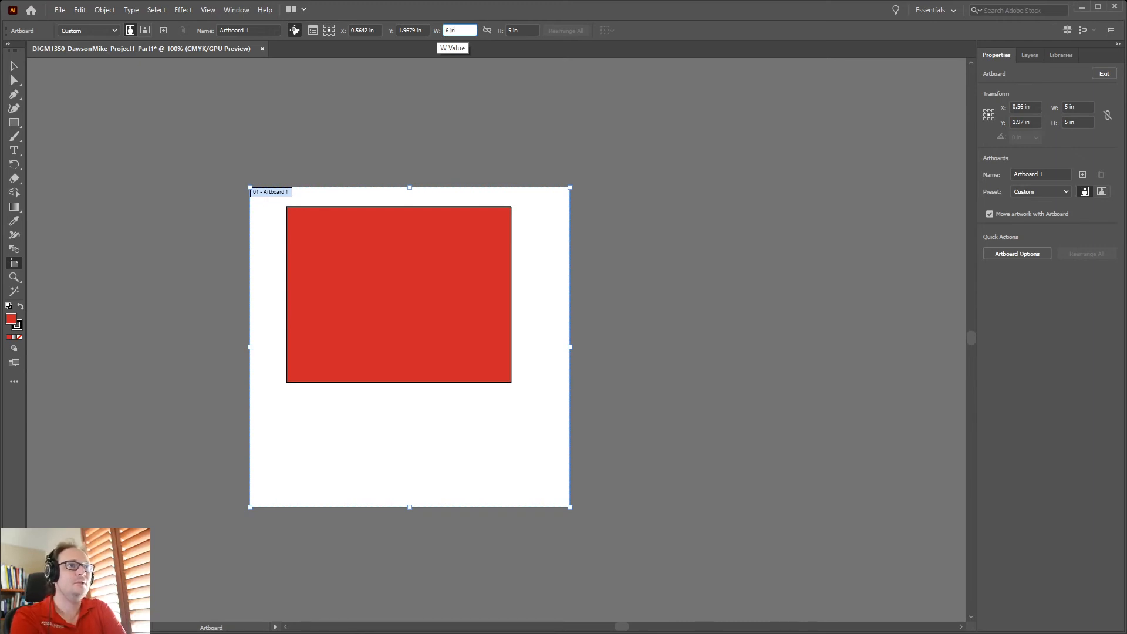
key("Tab")
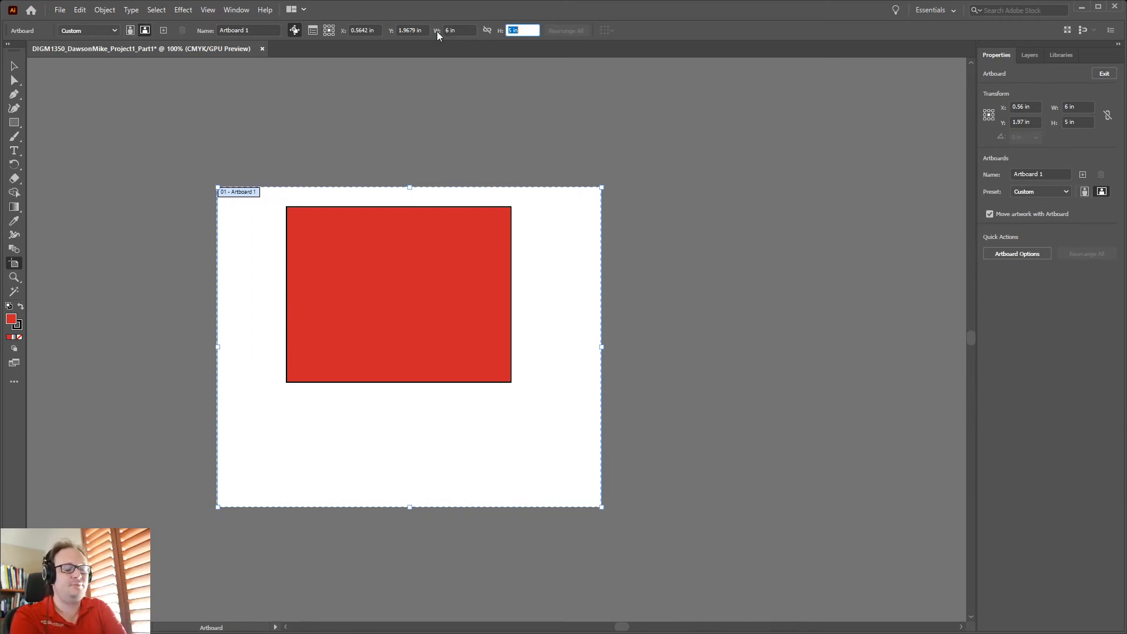
type("6")
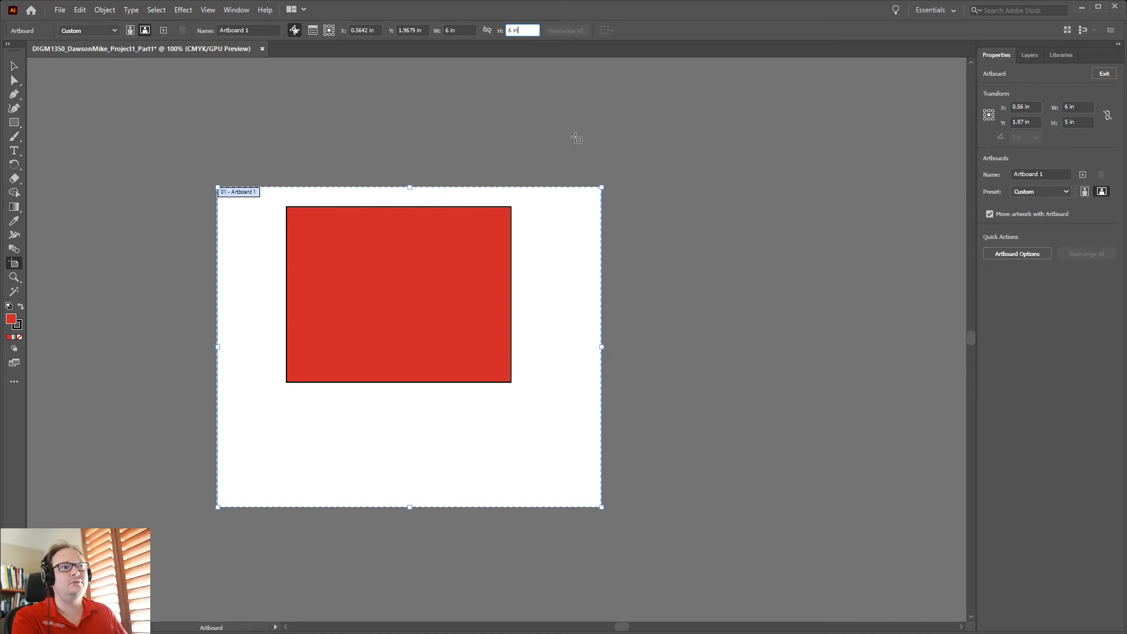
key("Tab")
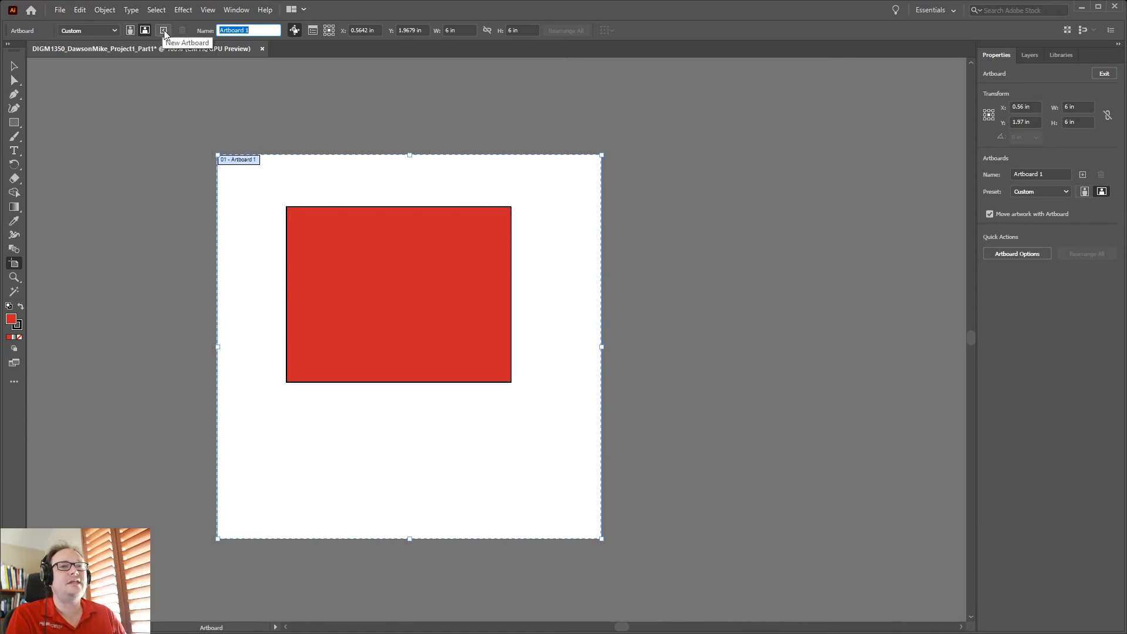
Add five blank artboards with New Artboard, then zoom out to see the whole row
left_click(164, 30)
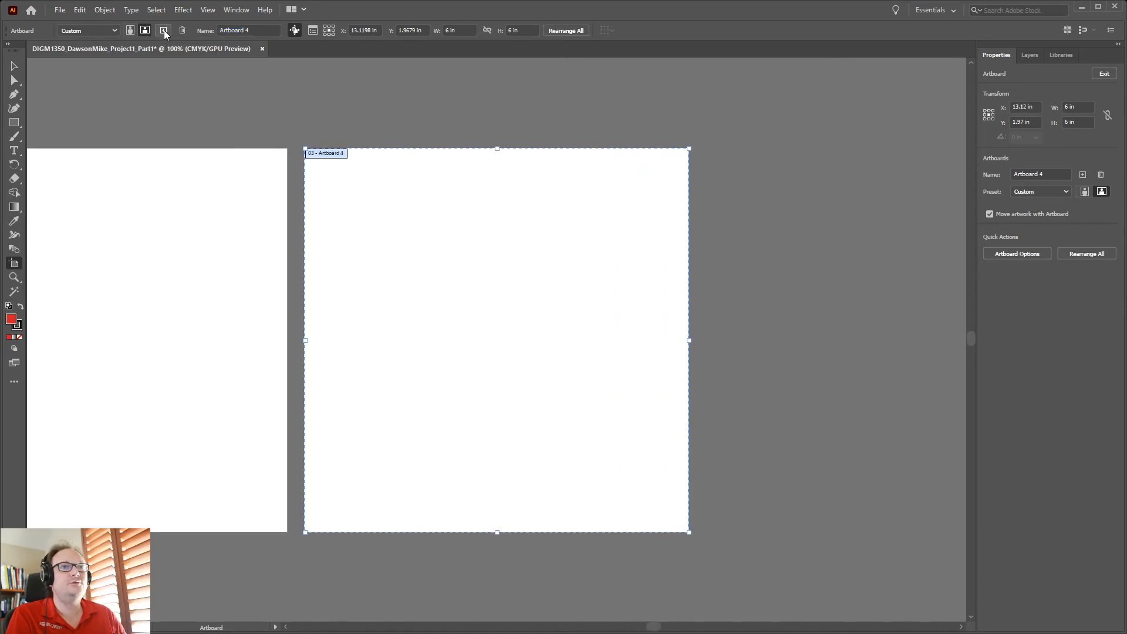
left_click(164, 30)
left_click(164, 30)
left_click(164, 30)
left_click(164, 30)
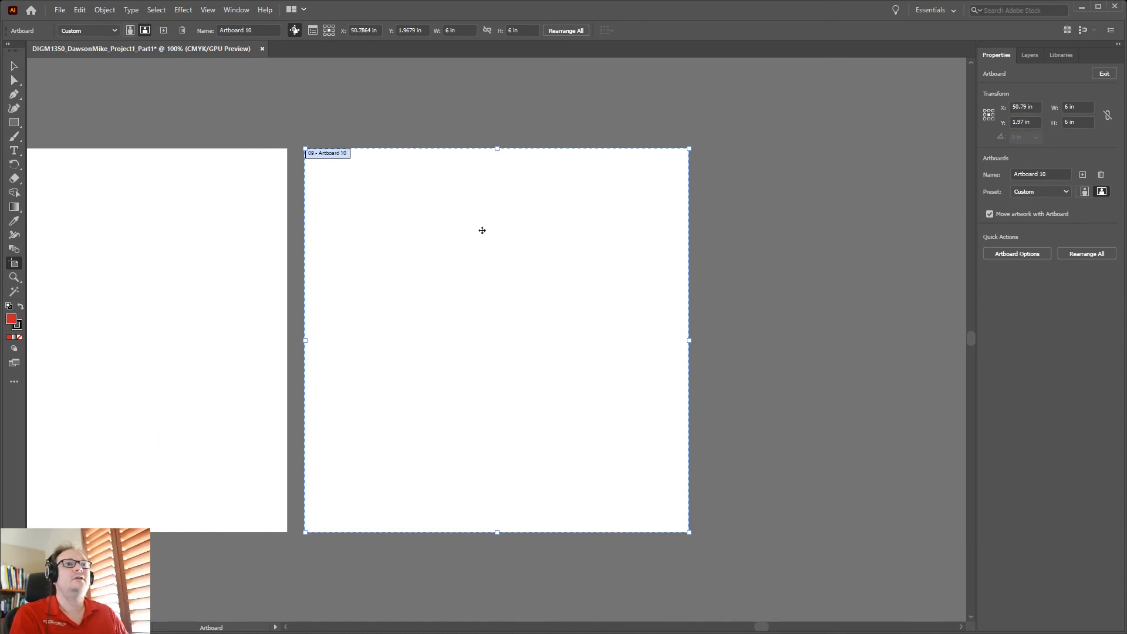
scroll(467, 250, "down", 1)
scroll(467, 251, "down", 2)
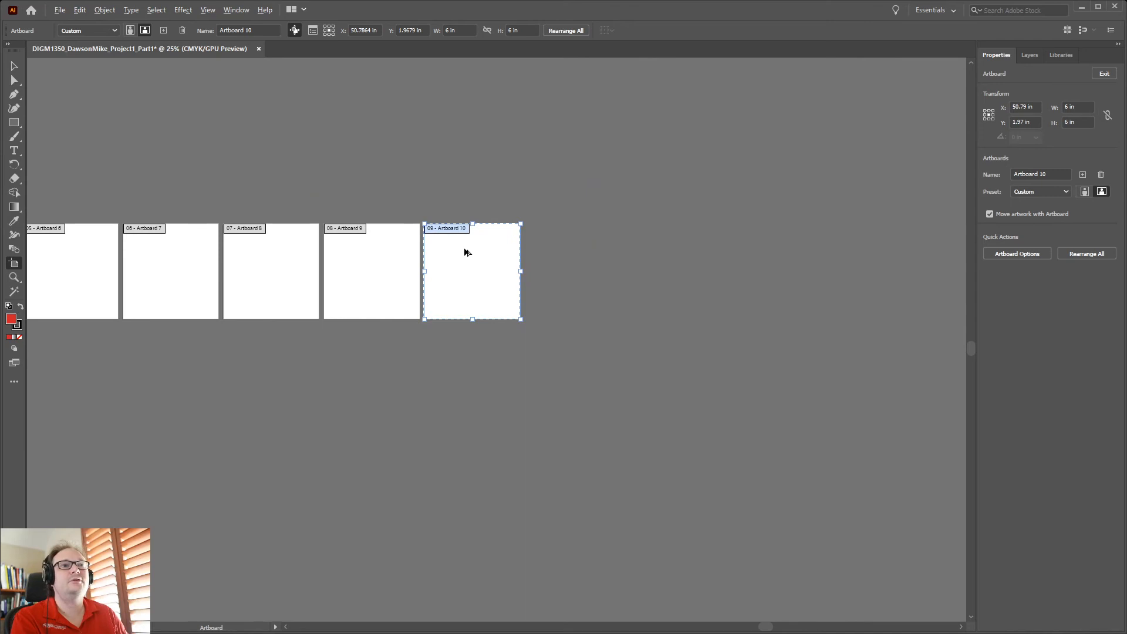
left_click_drag(211, 324, 623, 366)
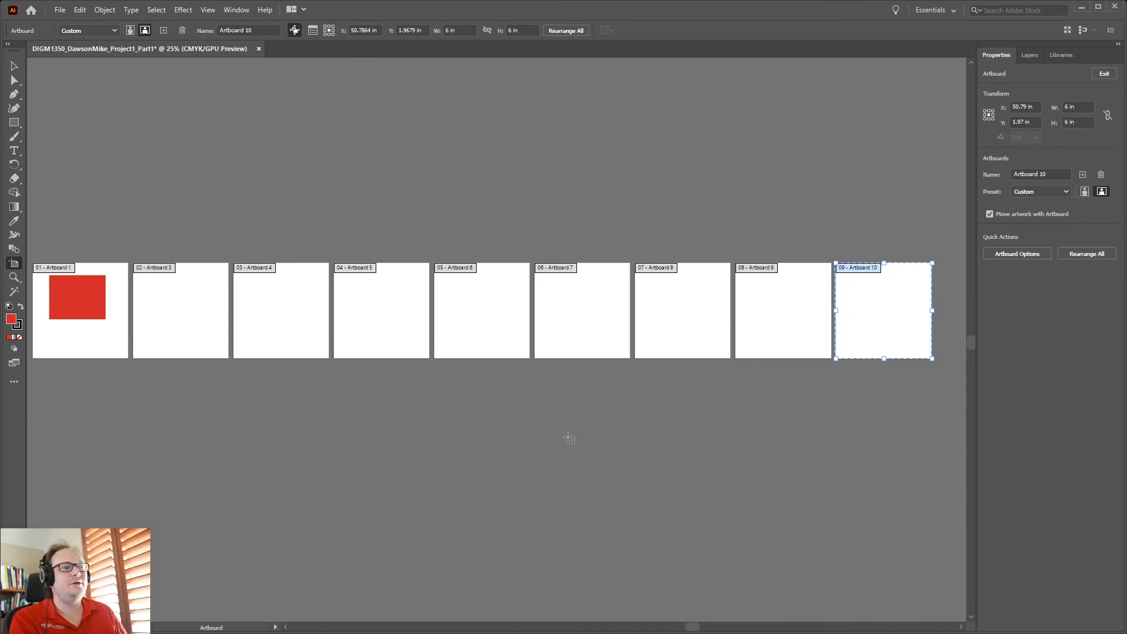
scroll(794, 428, "up", 1)
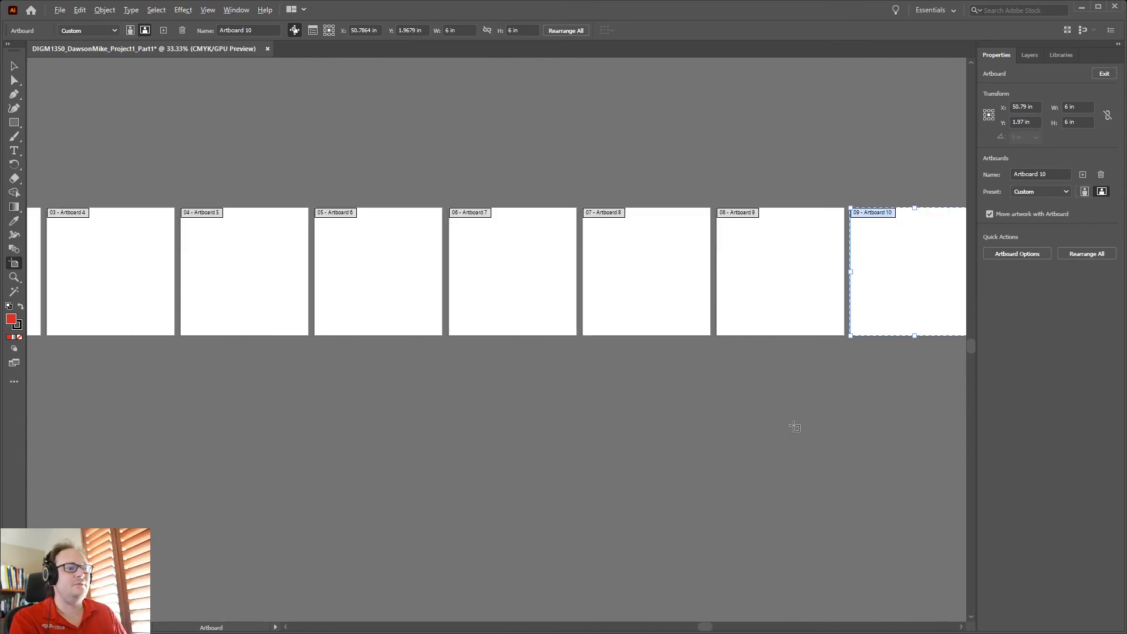
scroll(794, 428, "down", 1)
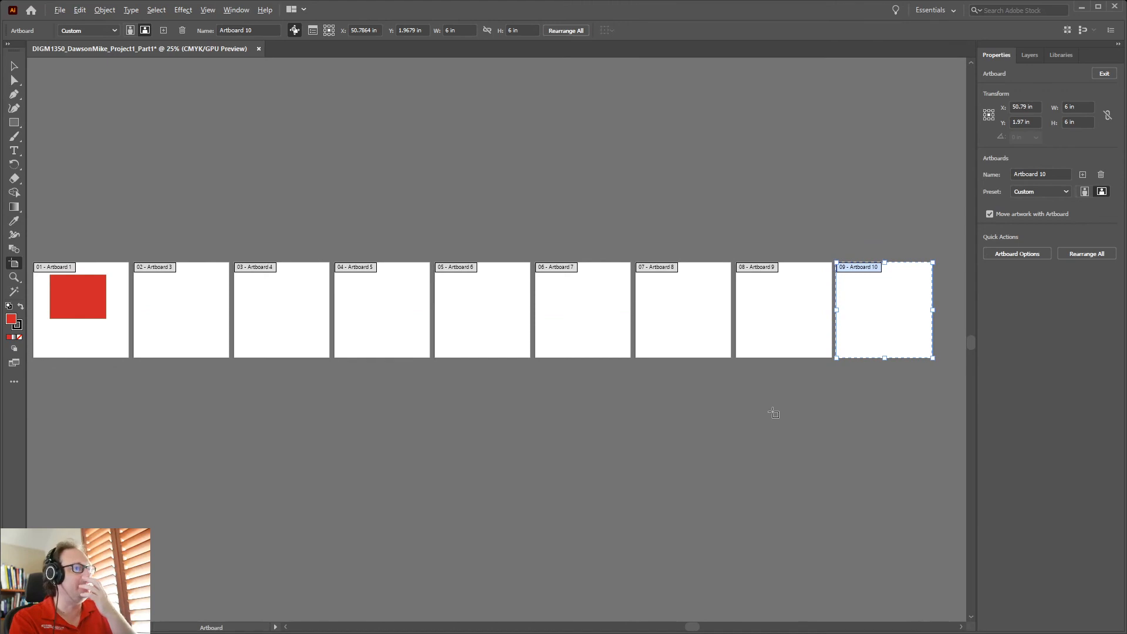
left_click_drag(619, 398, 624, 420)
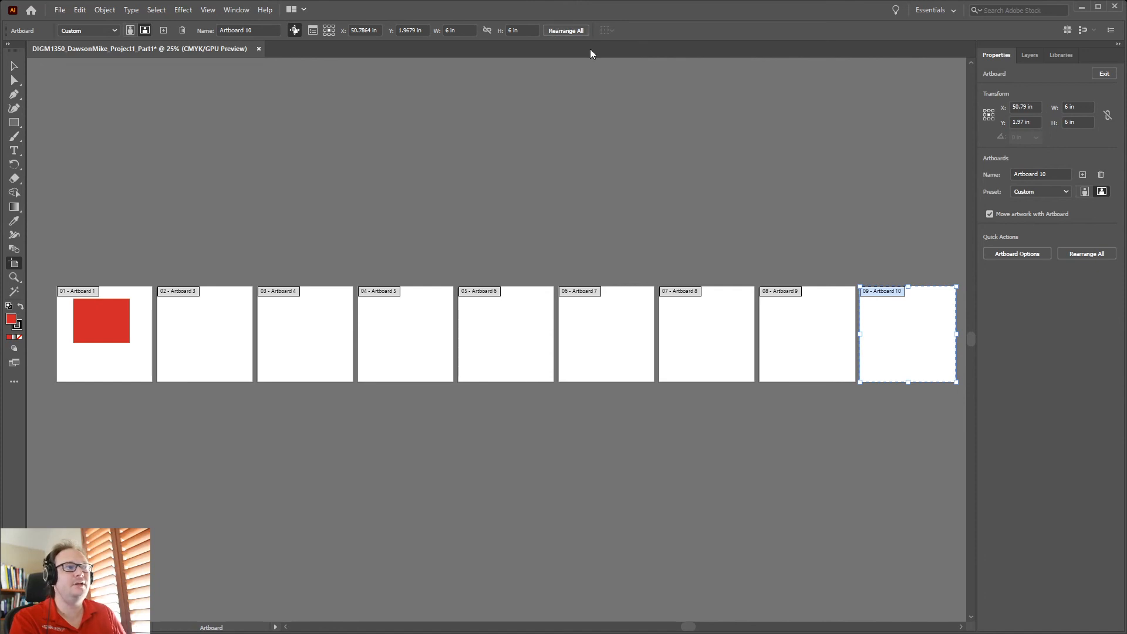
Open the Artboards panel at the top right, enlarged to list all nine artboards, with none selected
left_click(231, 10)
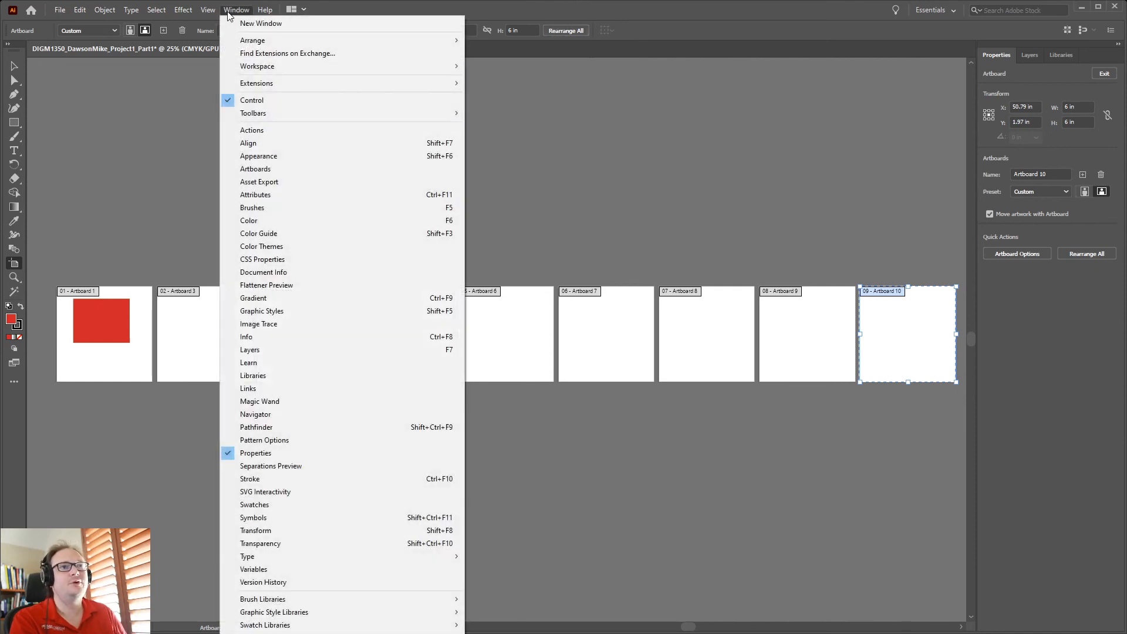
left_click(283, 170)
left_click_drag(460, 189, 829, 77)
left_click_drag(831, 212, 841, 273)
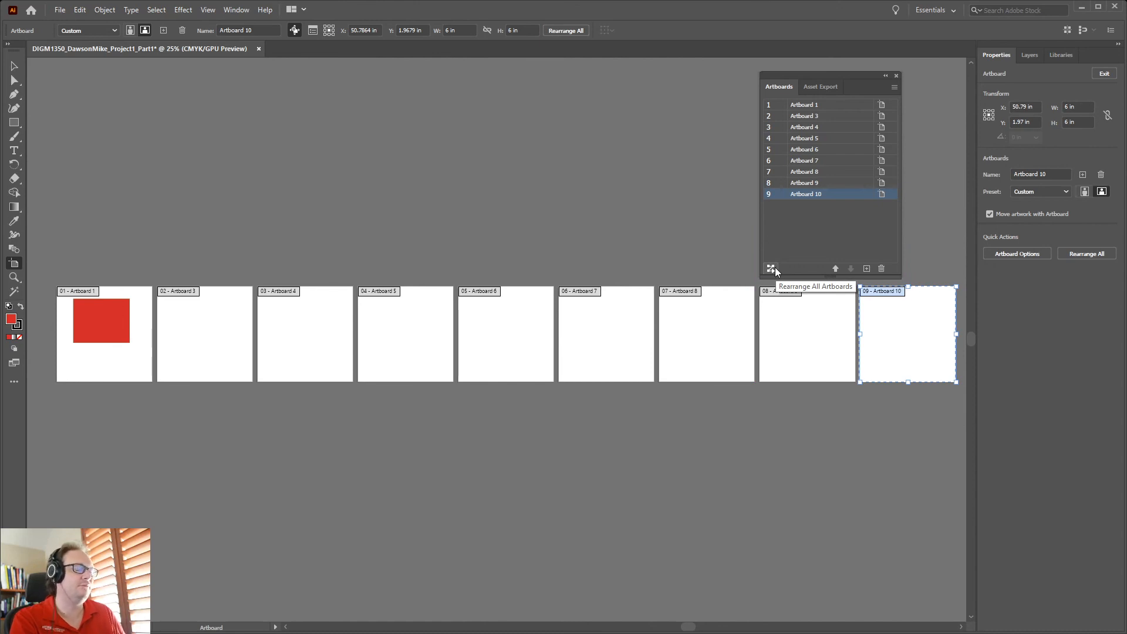
left_click(810, 225)
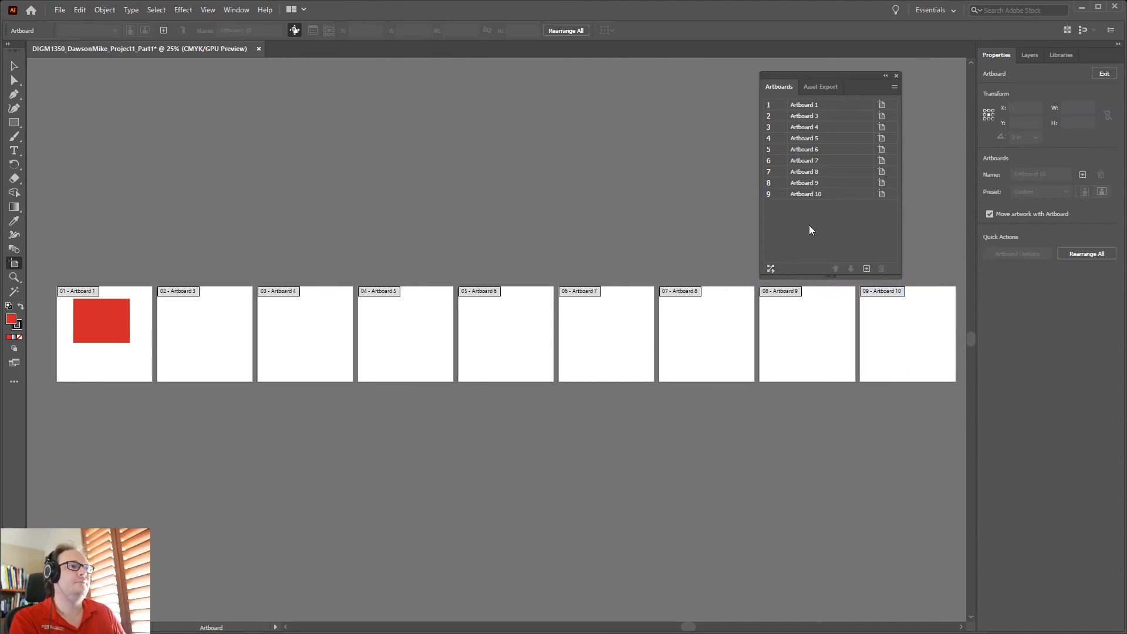
Apply Rearrange All Artboards with Columns 3 and Spacing 0.75 in
left_click(771, 269)
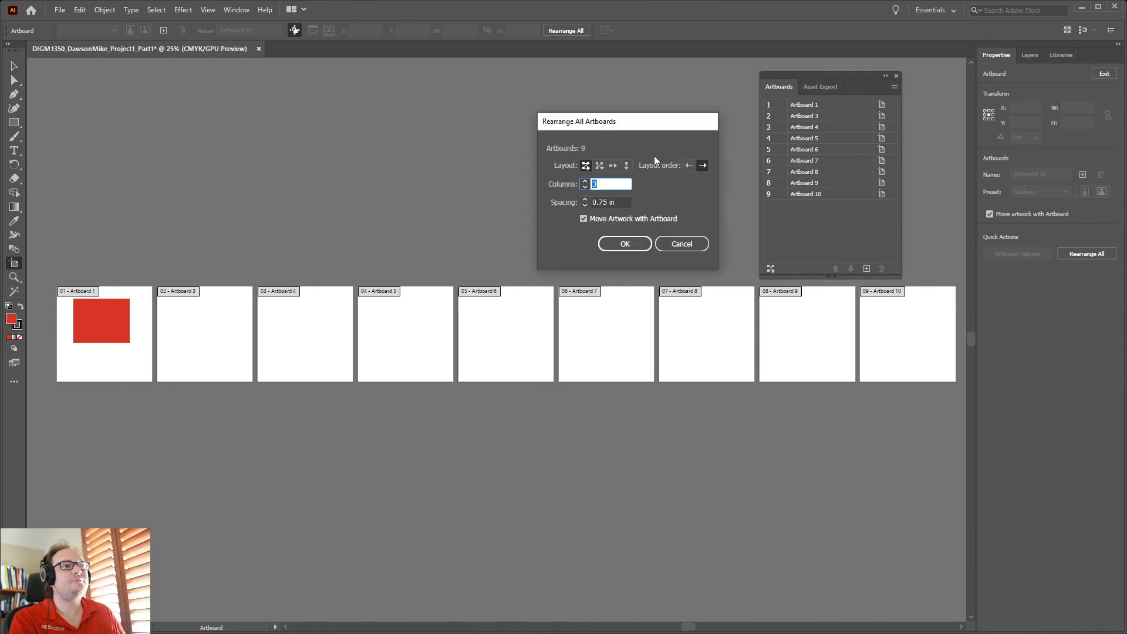
left_click(615, 184)
left_click_drag(616, 183, 563, 187)
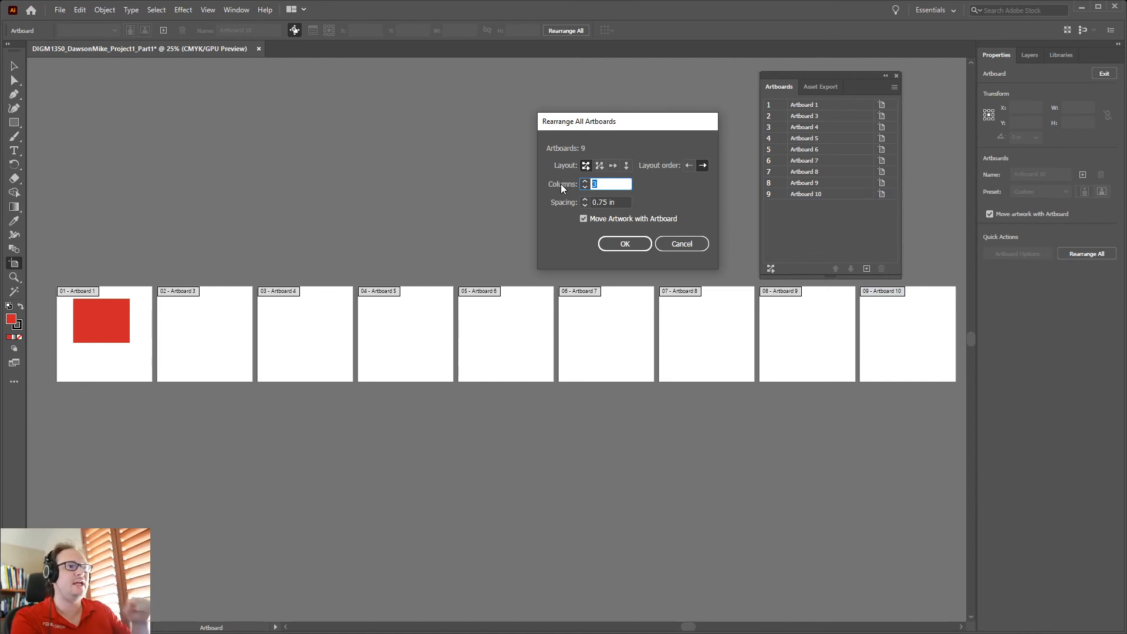
key("Tab")
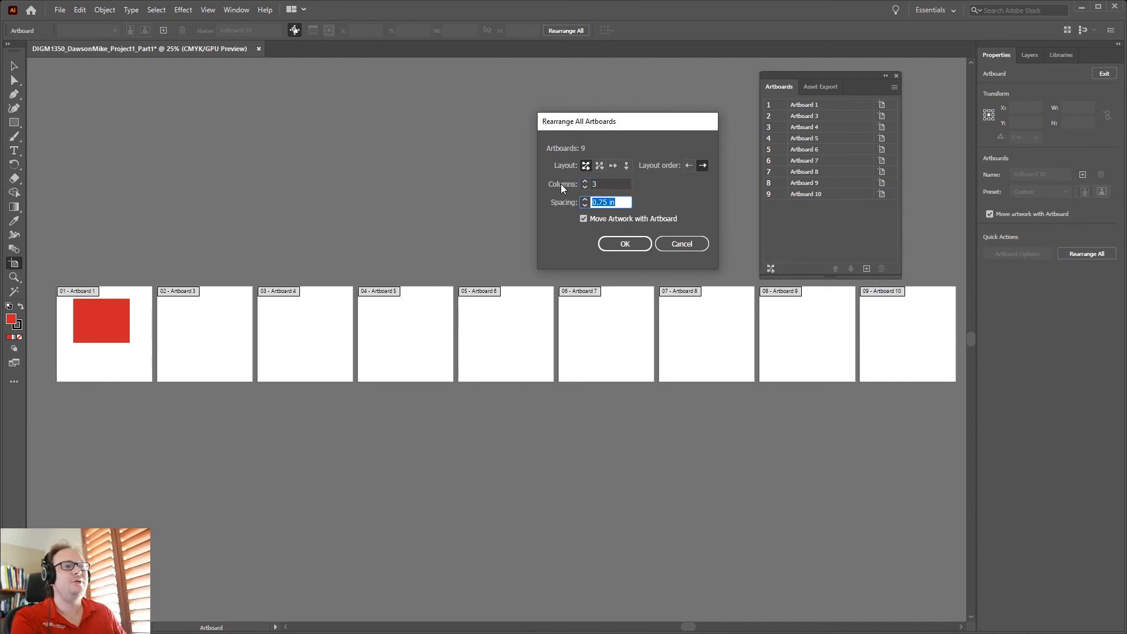
left_click(623, 202)
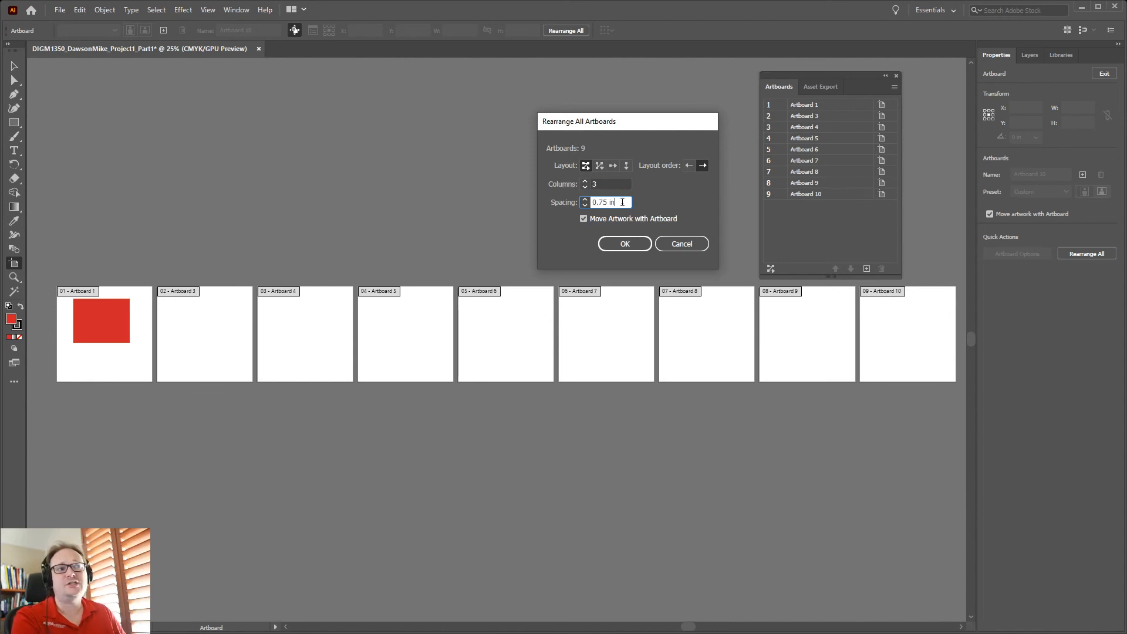
left_click_drag(623, 202, 589, 202)
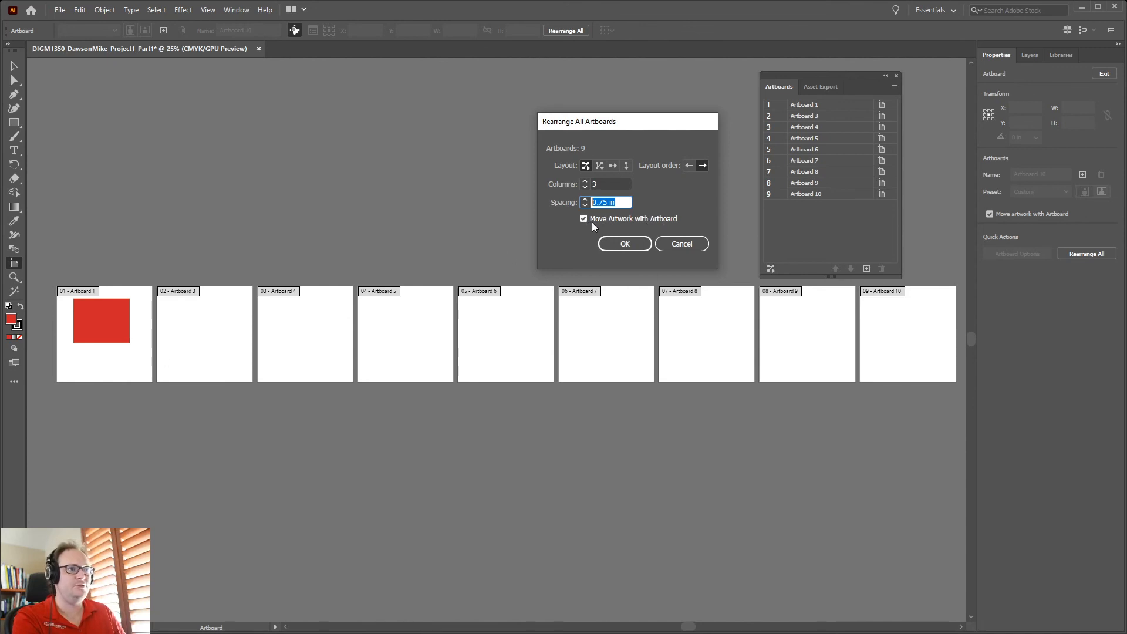
left_click(623, 246)
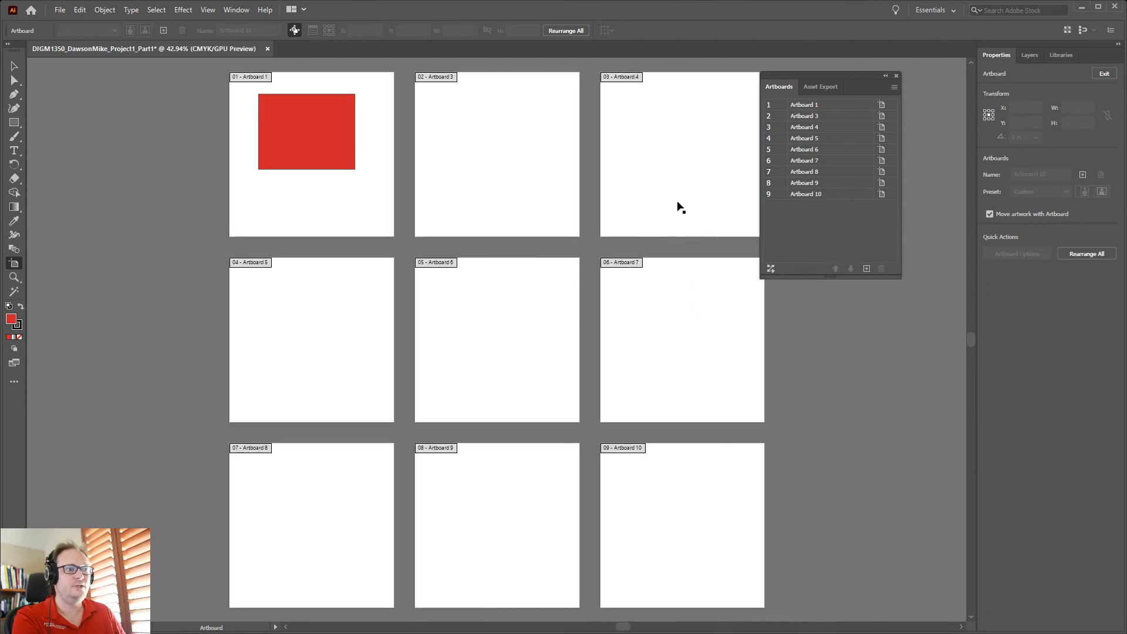